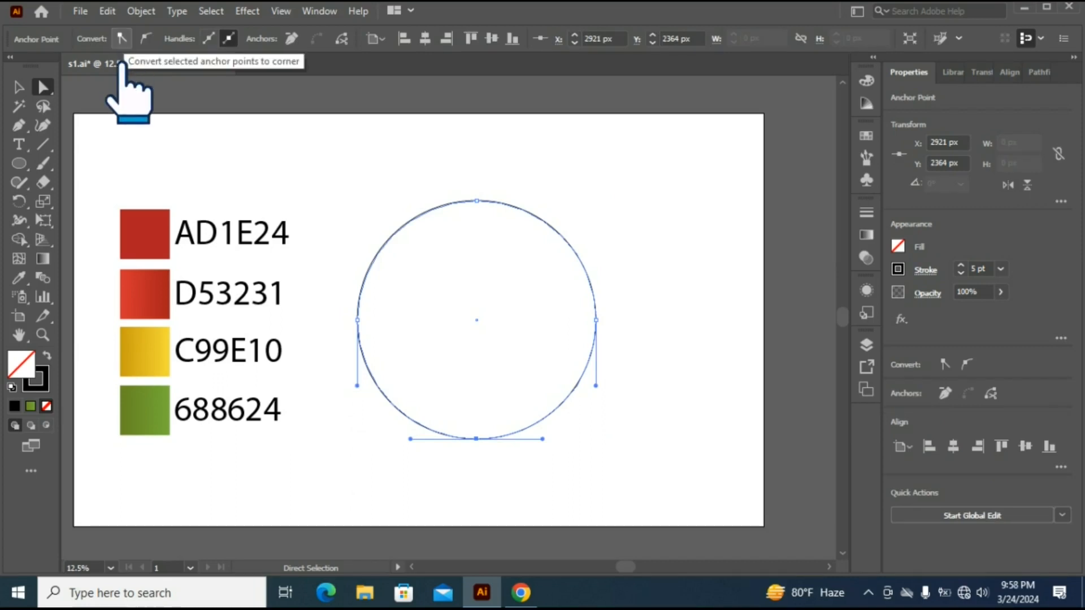
- Convert the circle's lowest anchor point to a corner and nudge it down to about Y 2597 px
click(121, 40)
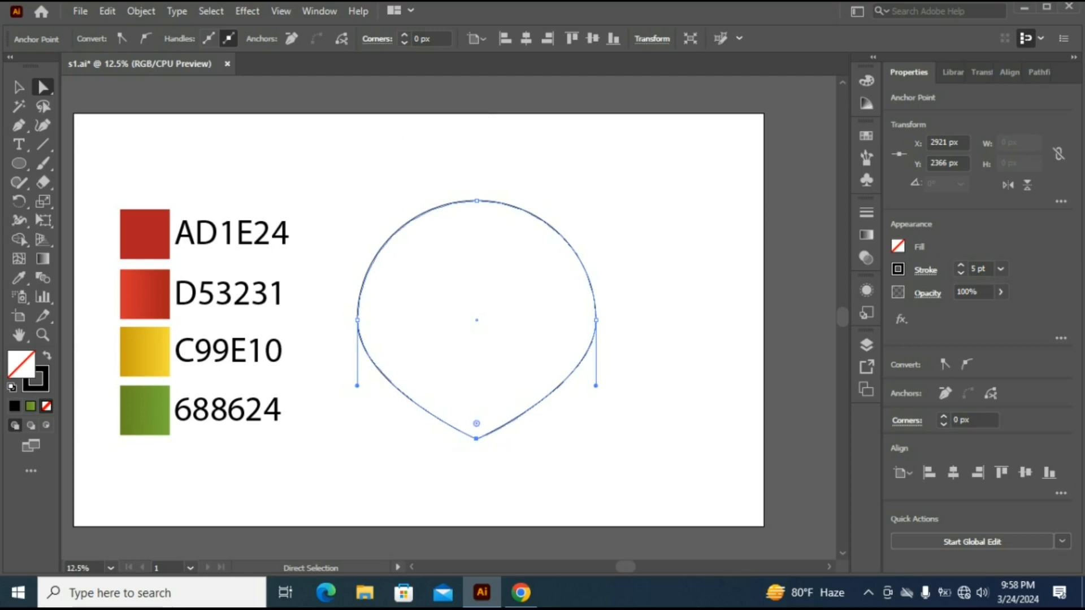
key(Down)
key(Down)
key(Down)
key(Down)
key(Down)
key(Down)
key(Down)
key(Down)
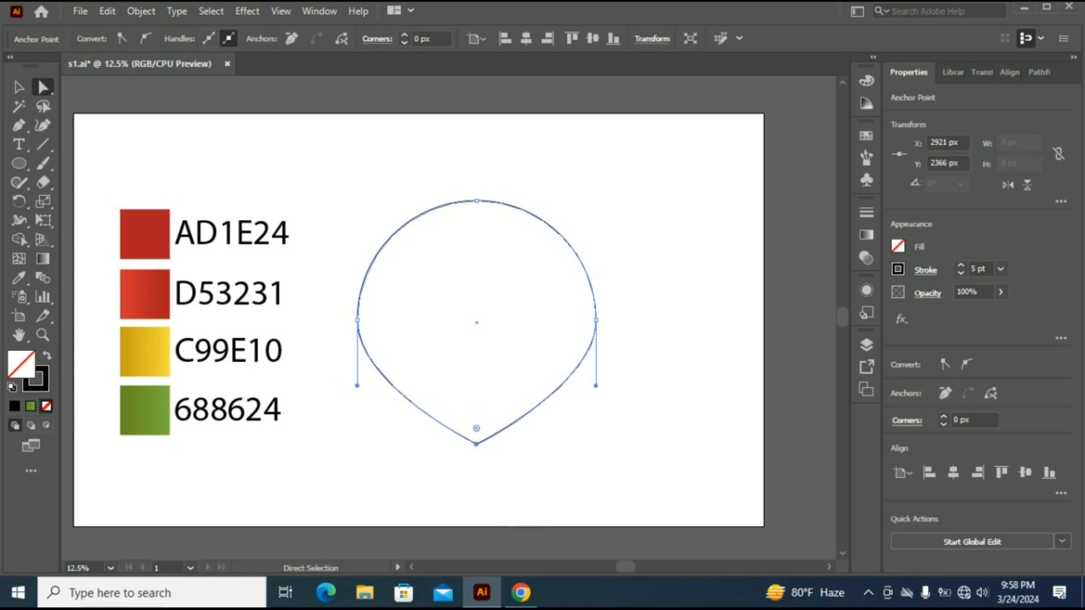
key(Down)
key(Down)
key(Down)
key(Down)
key(Down)
key(Down)
key(Down)
key(Down)
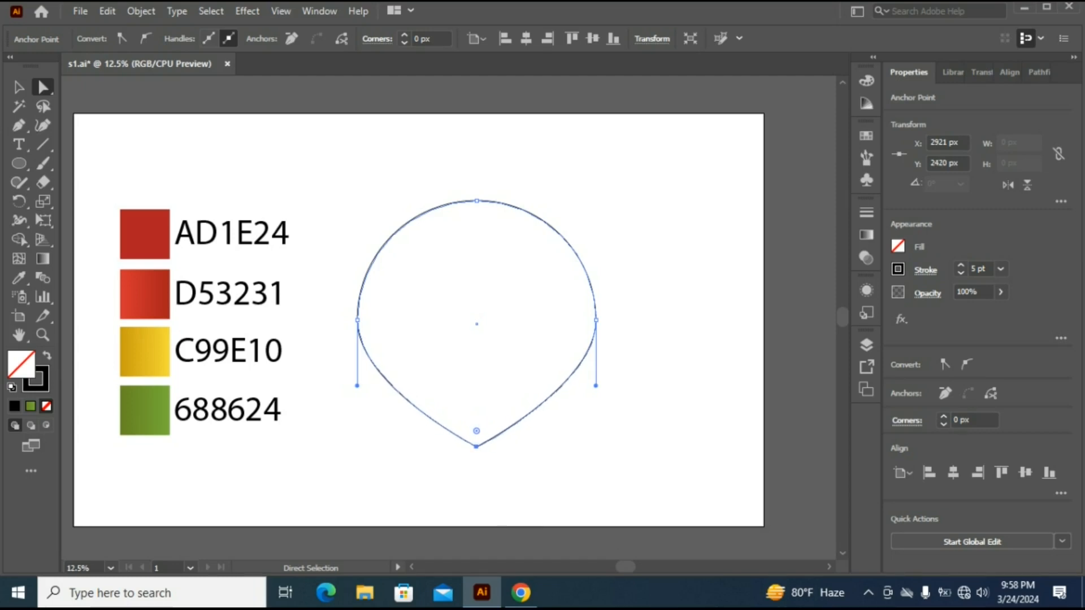
key(Down)
key(Down)
key(Down)
key(Down)
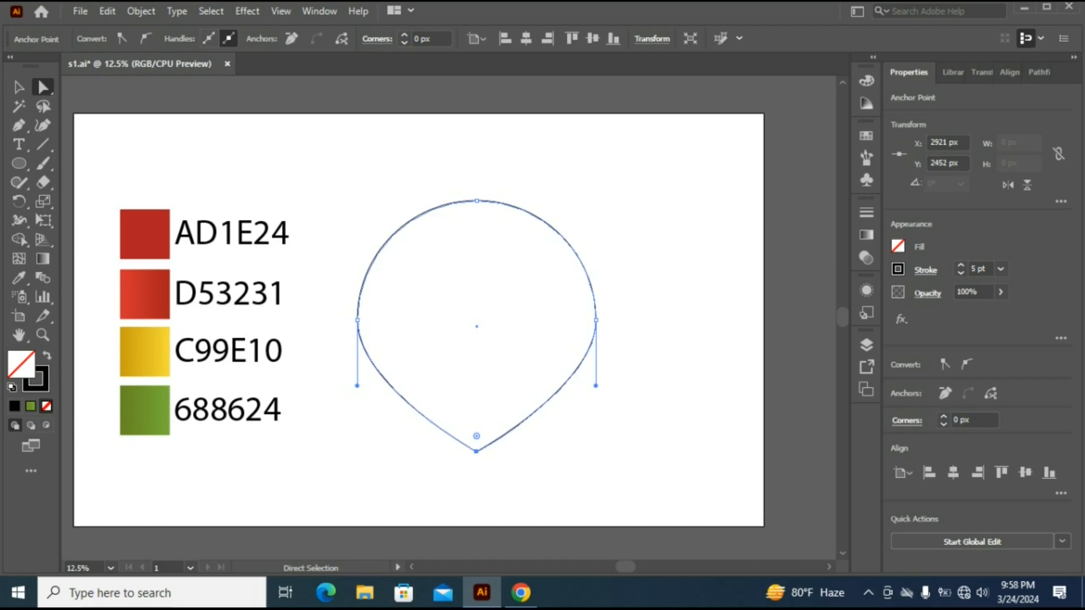
key(Down)
key(Down)
key(Down)
key(Down)
key(Down)
key(Down)
key(Down)
key(Down)
key(Down)
key(Down)
key(Down)
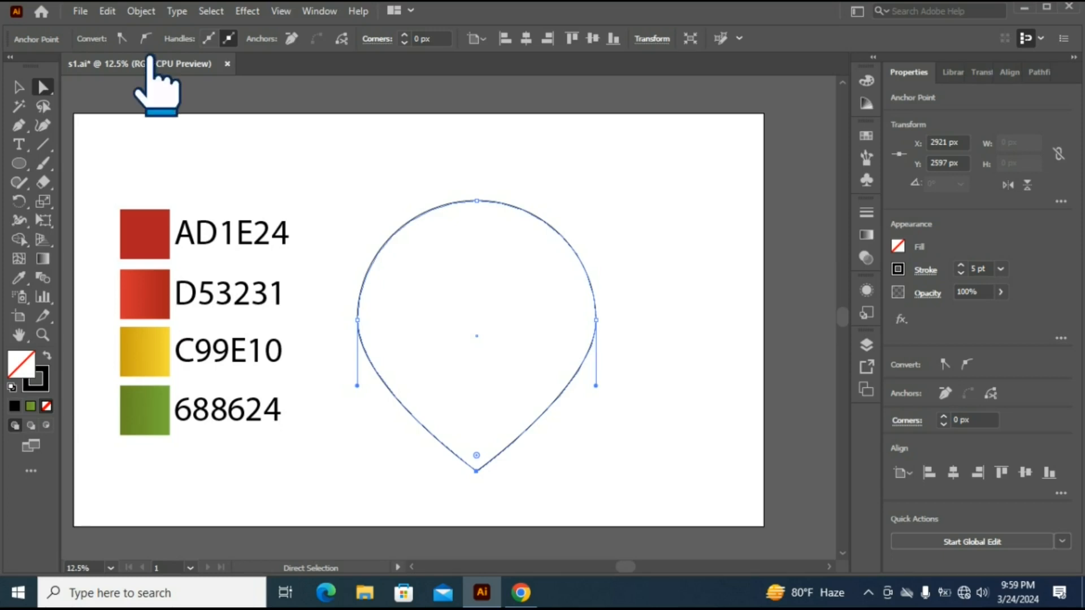
- Convert the lowest anchor point to smooth and lower the uppermost anchor to about Y 880 px
click(146, 38)
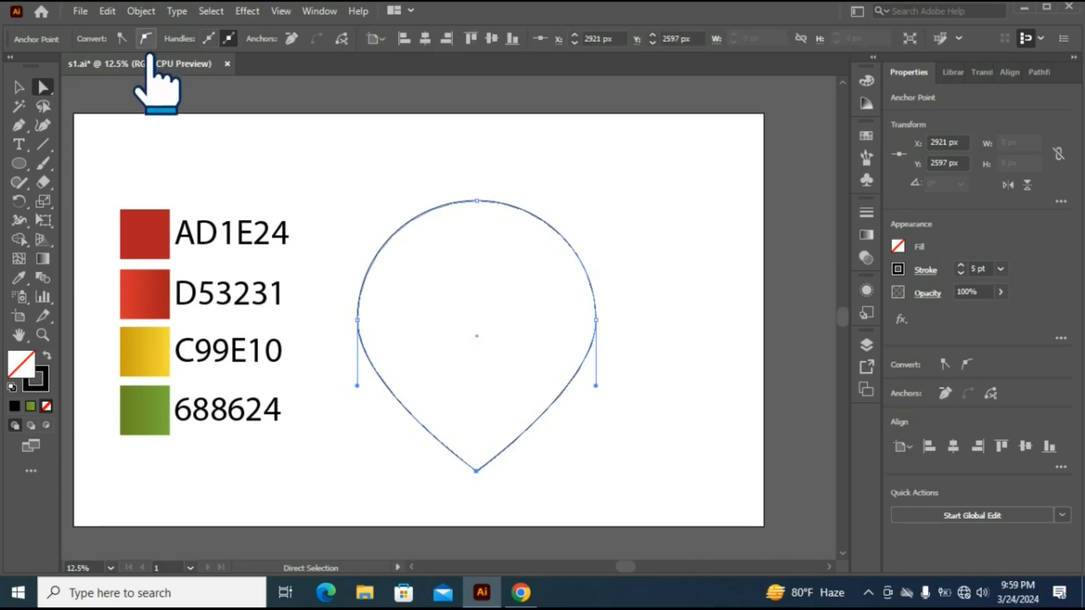
click(477, 201)
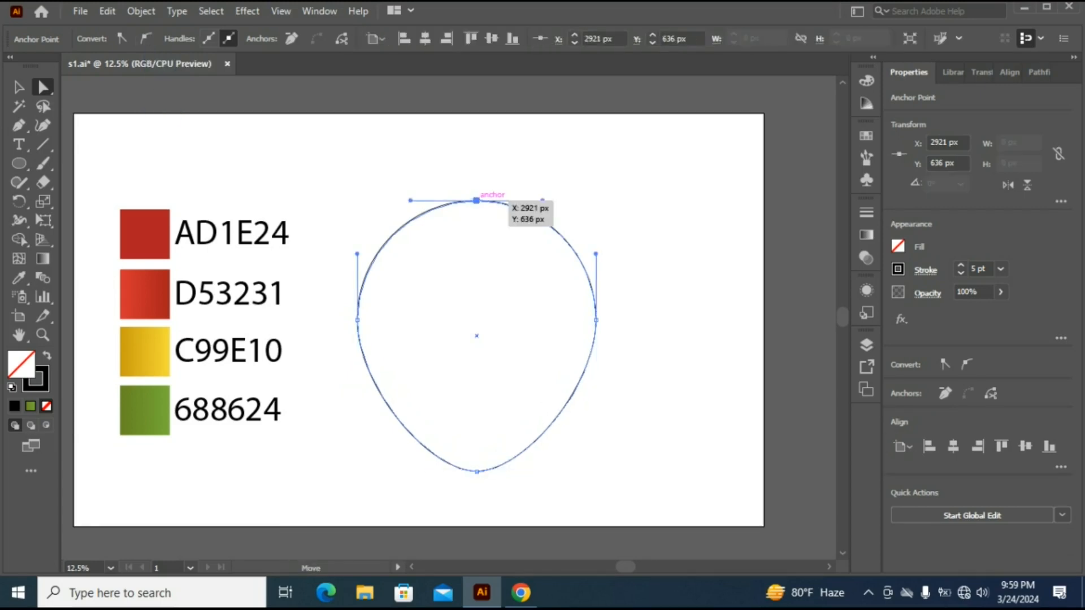
drag(477, 201, 477, 217)
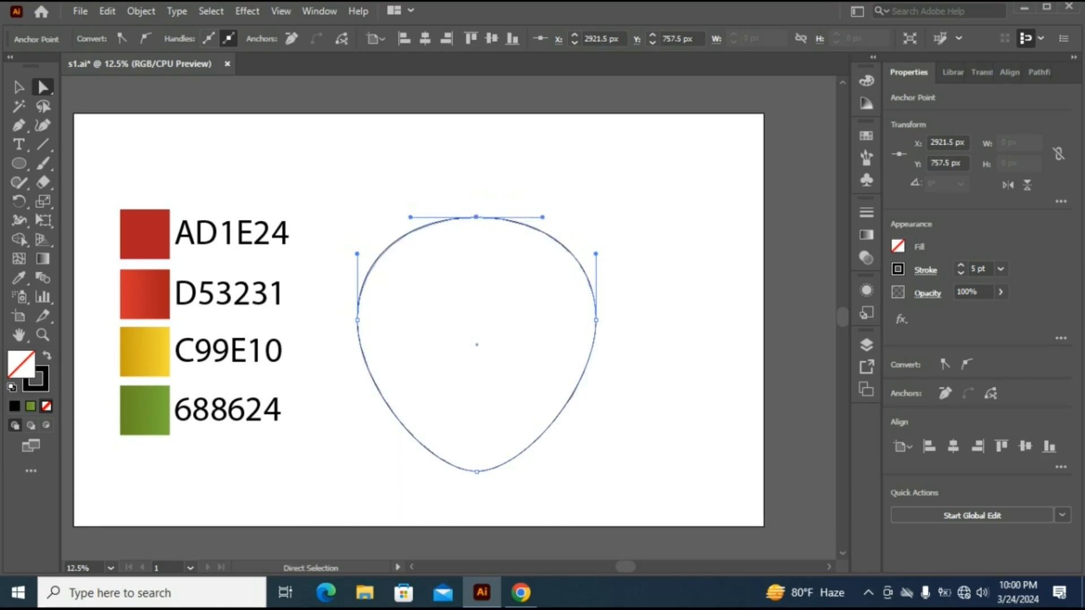
drag(477, 217, 477, 234)
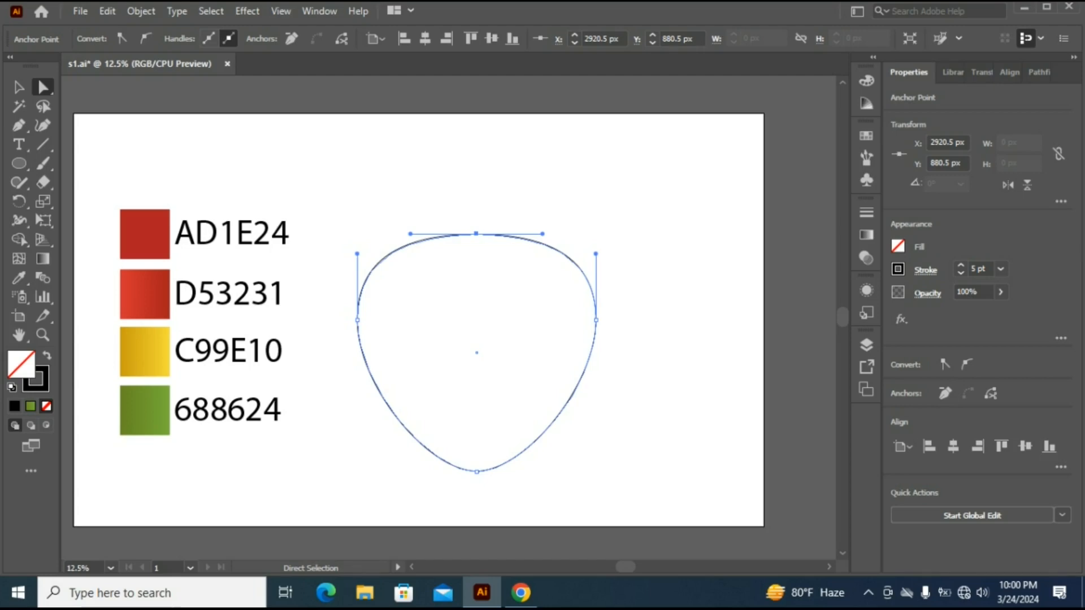
- Fill the reshaped body with the red of the AD1E24 swatch using the Eyedropper
click(18, 86)
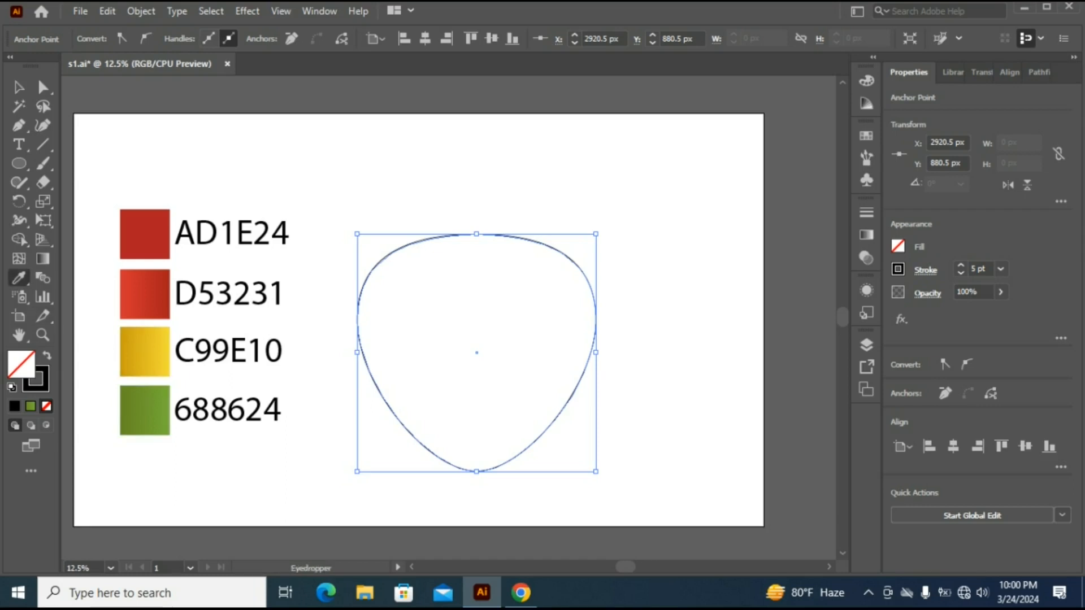
click(19, 278)
click(145, 234)
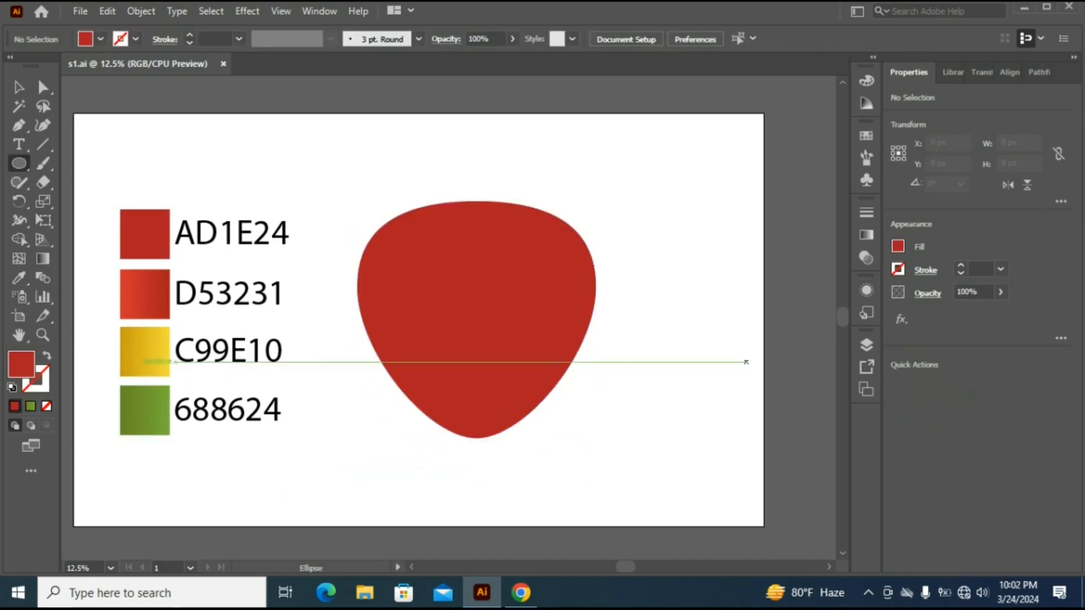
- Draw a narrow ellipse about 93 by 211 px beside the red body and sample the D53231 gradient onto it
drag(671, 304, 685, 334)
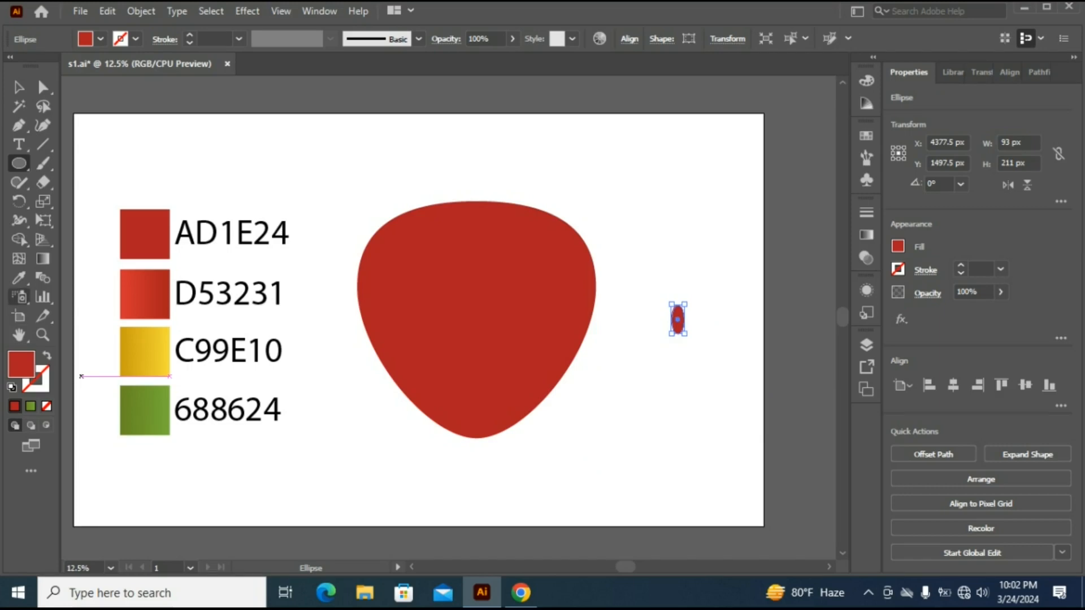
key(i)
click(144, 294)
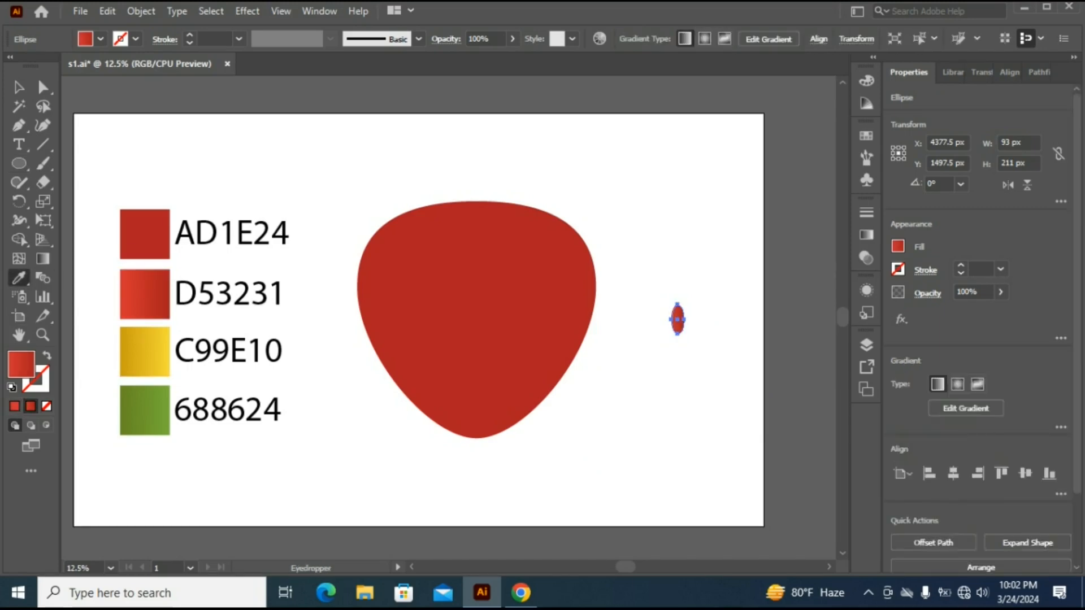
key(v)
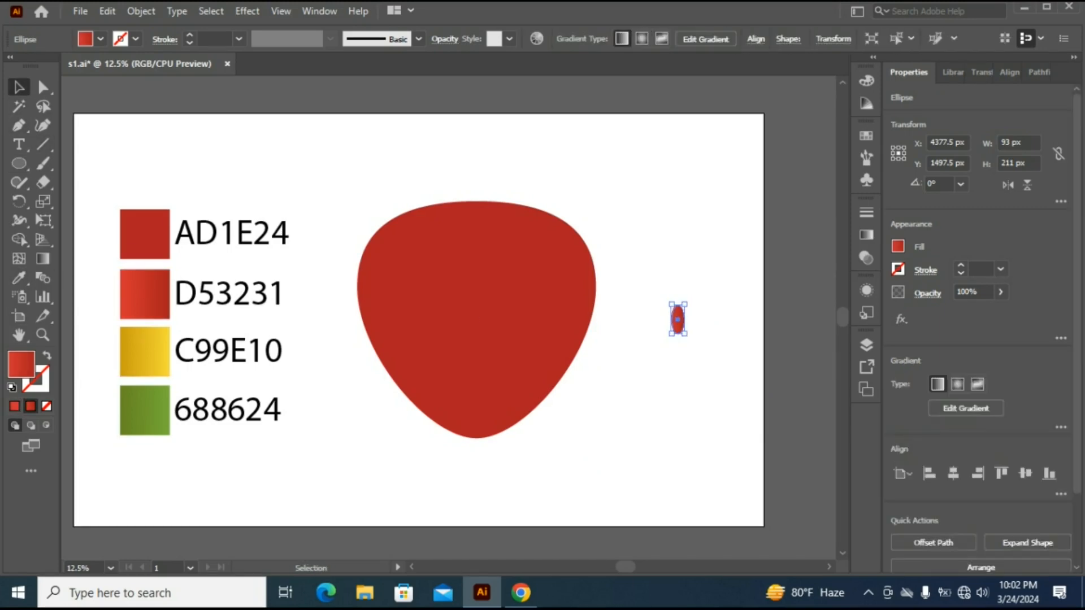
- Duplicate the small ellipse straight below itself and sample the gold C99E10 gradient onto the copy
alt+drag(677, 319, 677, 362)
key(i)
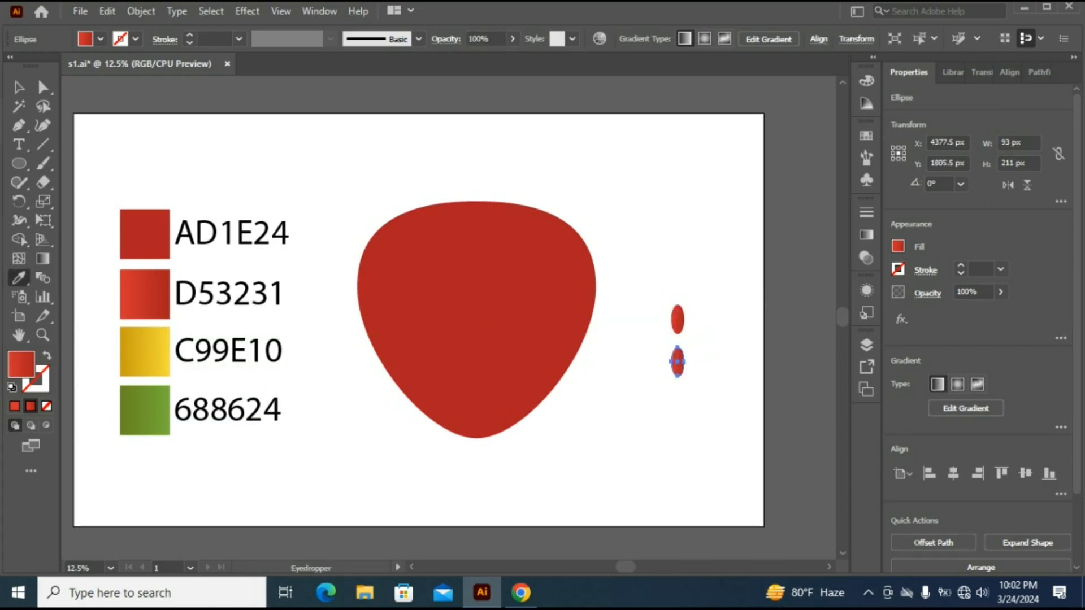
click(144, 352)
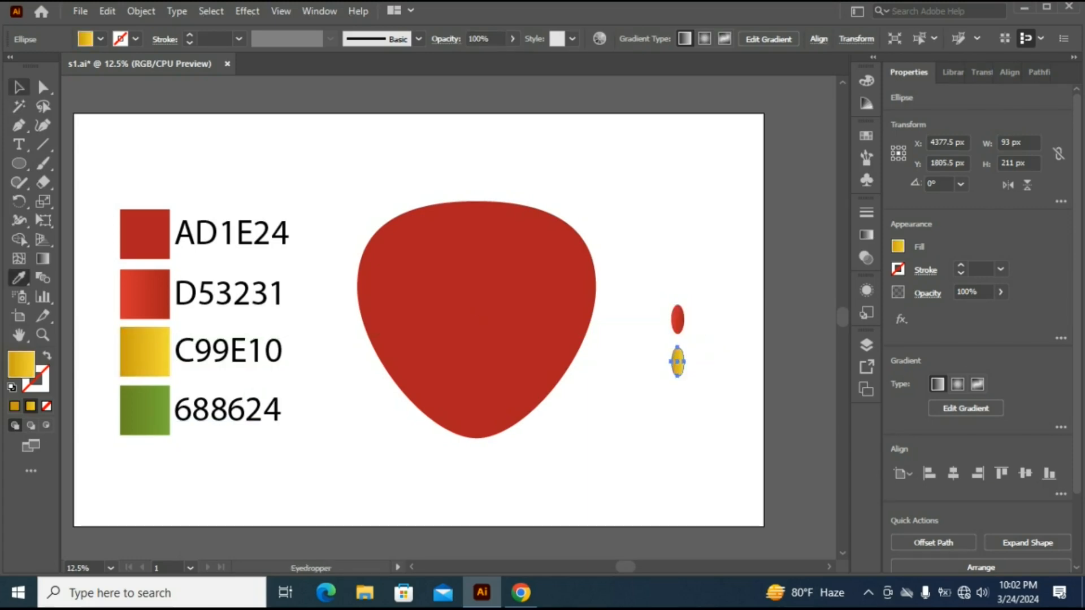
key(v)
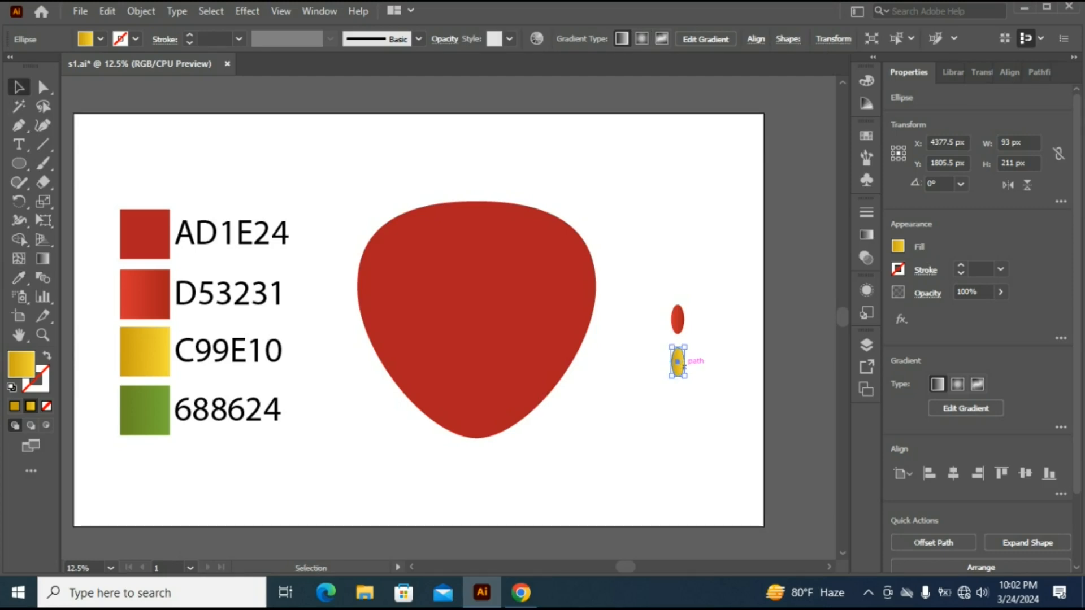
- Stack the red and gold ellipses on each other by aligning their vertical centers
drag(659, 293, 696, 389)
key(a)
key(ctrl+plus)
key(ctrl+plus)
key(ctrl+plus)
key(ctrl+plus)
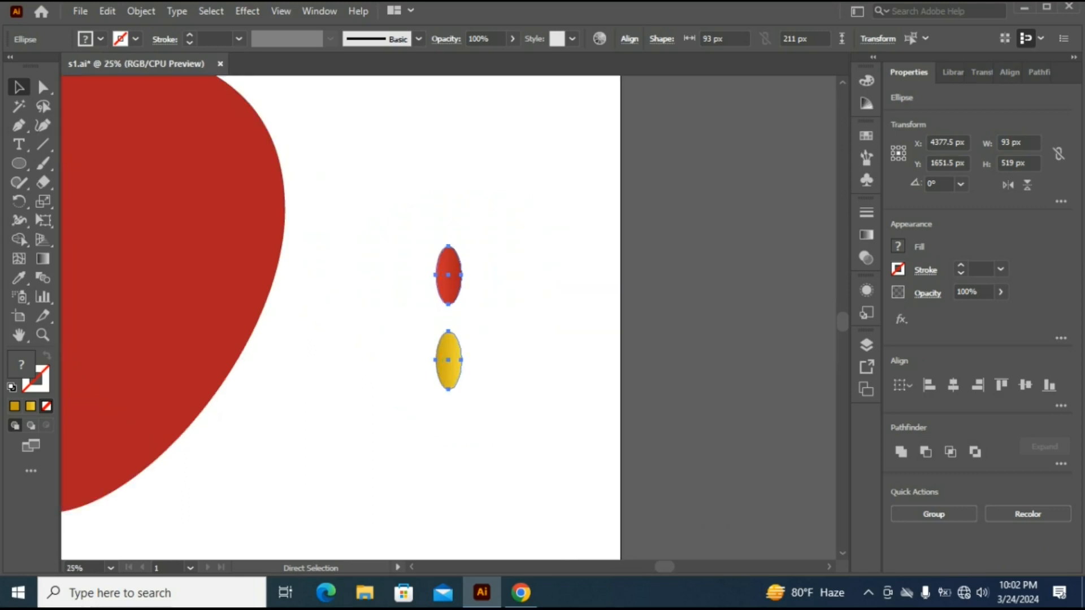
key(v)
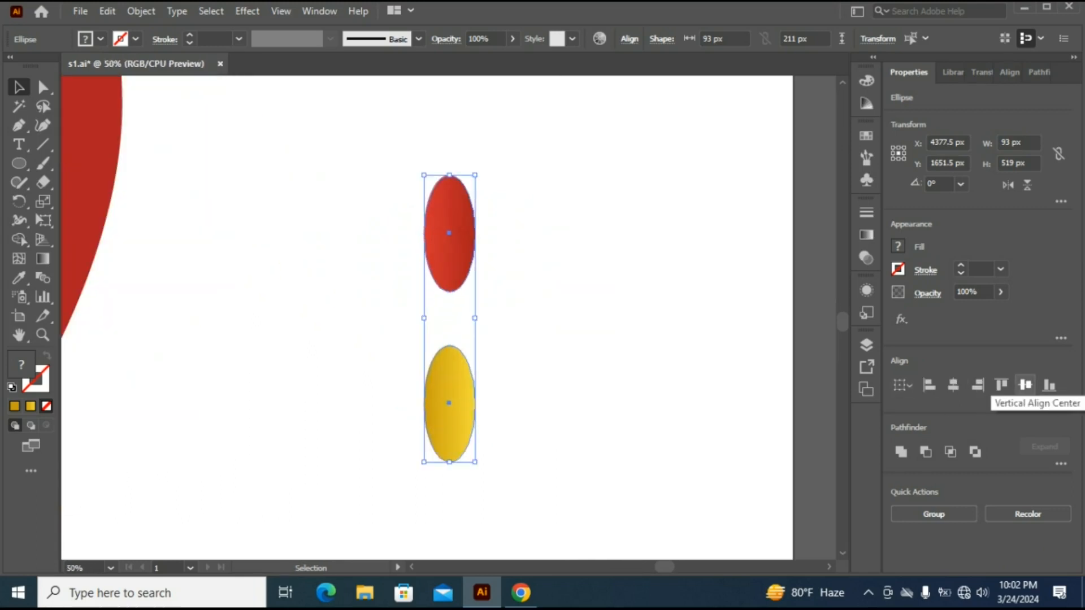
click(1026, 385)
key(ctrl+shift+a)
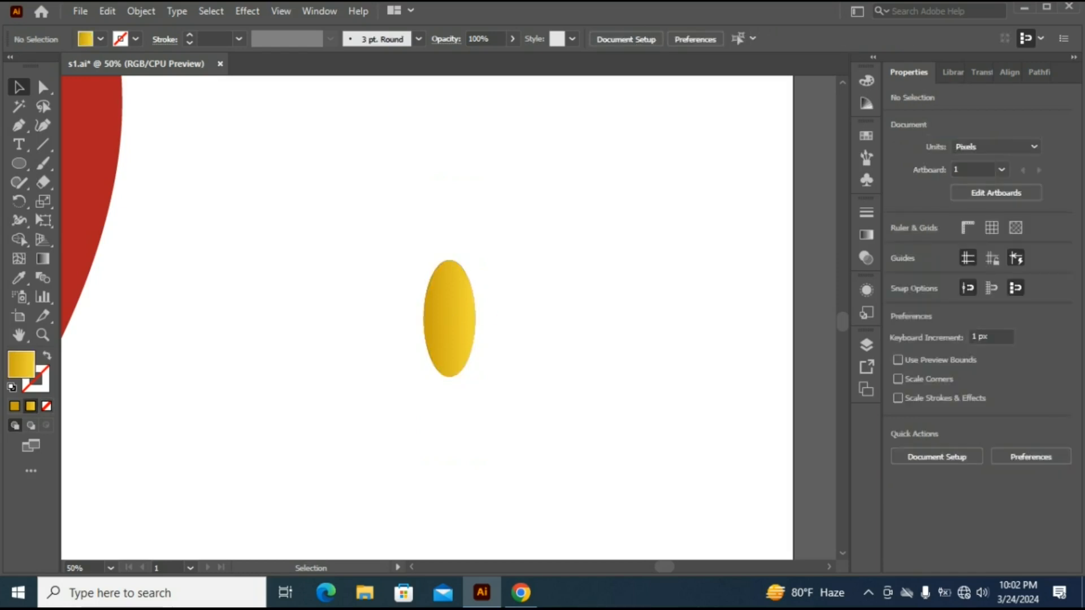
- Shrink the gold ellipse about its center to about 69 by 157 px and group it with the red one
click(452, 318)
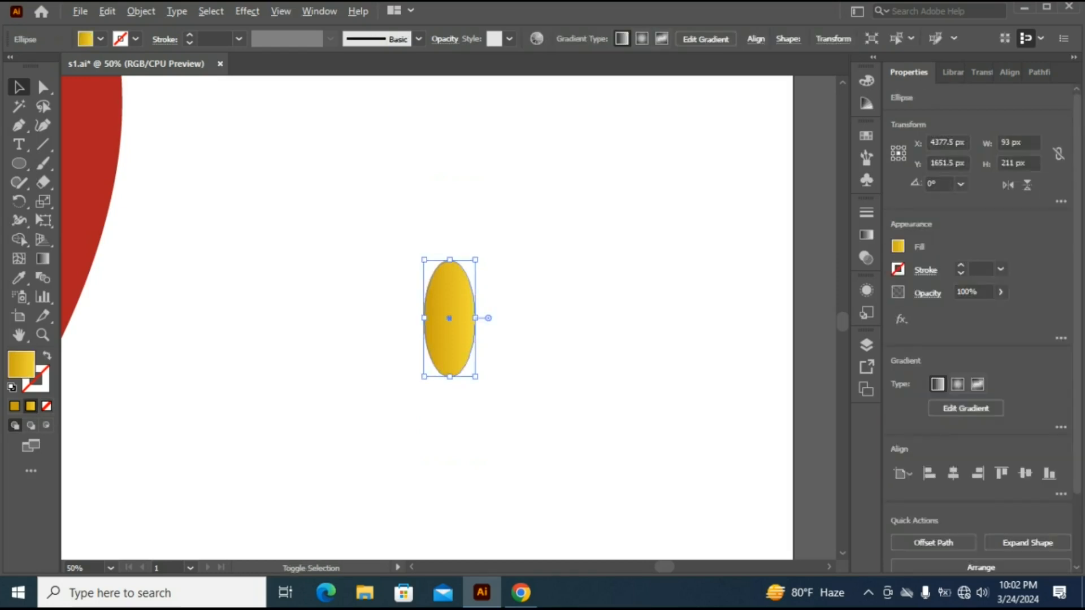
drag(476, 376, 469, 361)
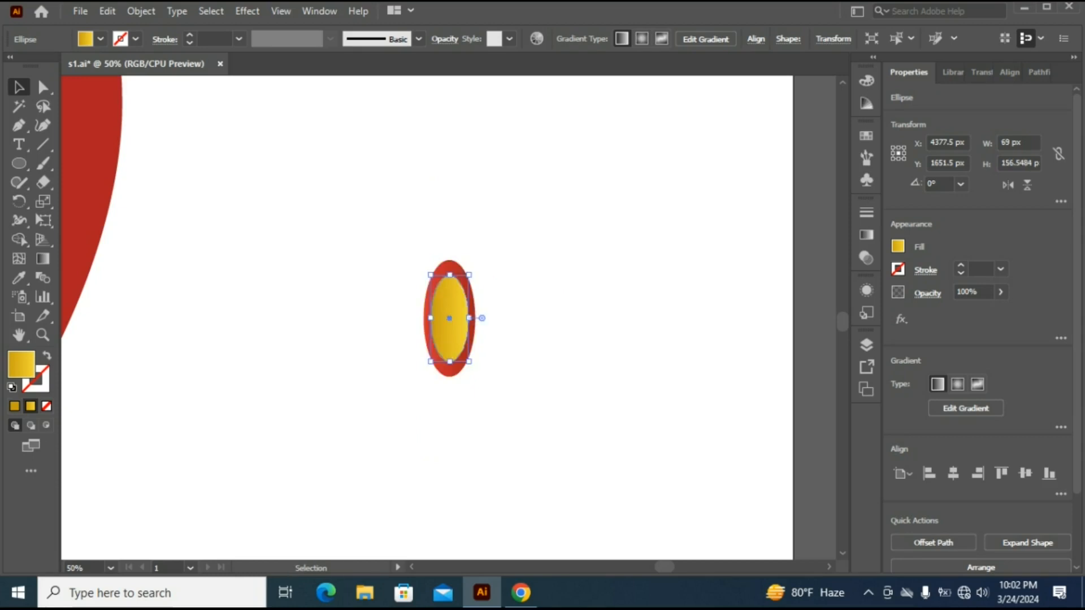
click(397, 241)
drag(397, 241, 476, 393)
key(ctrl+g)
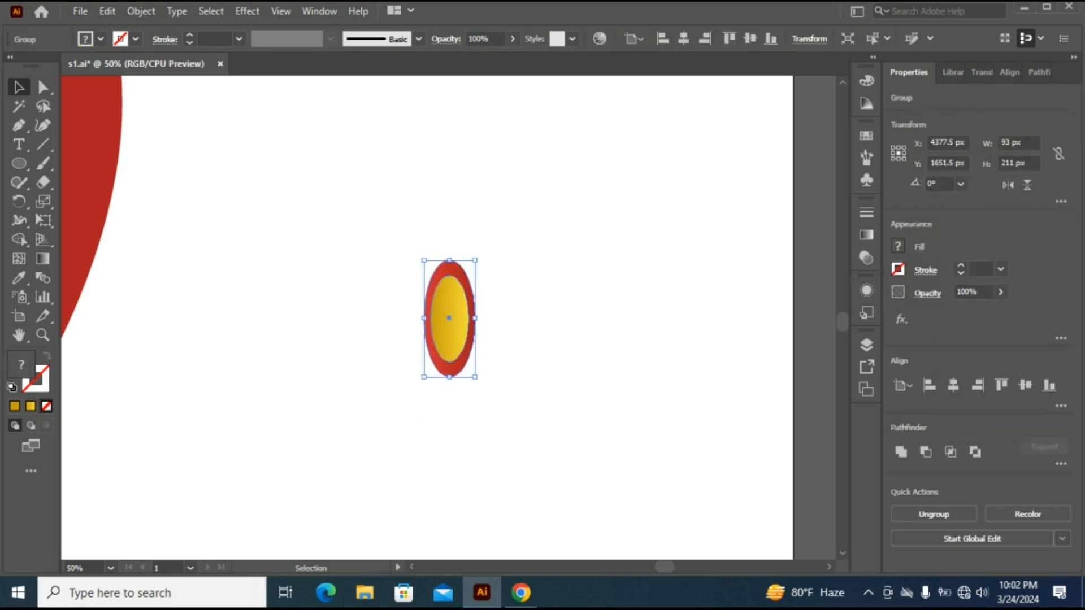
- Scale the seed group down to about 69 by 119 px
drag(449, 260, 468, 300)
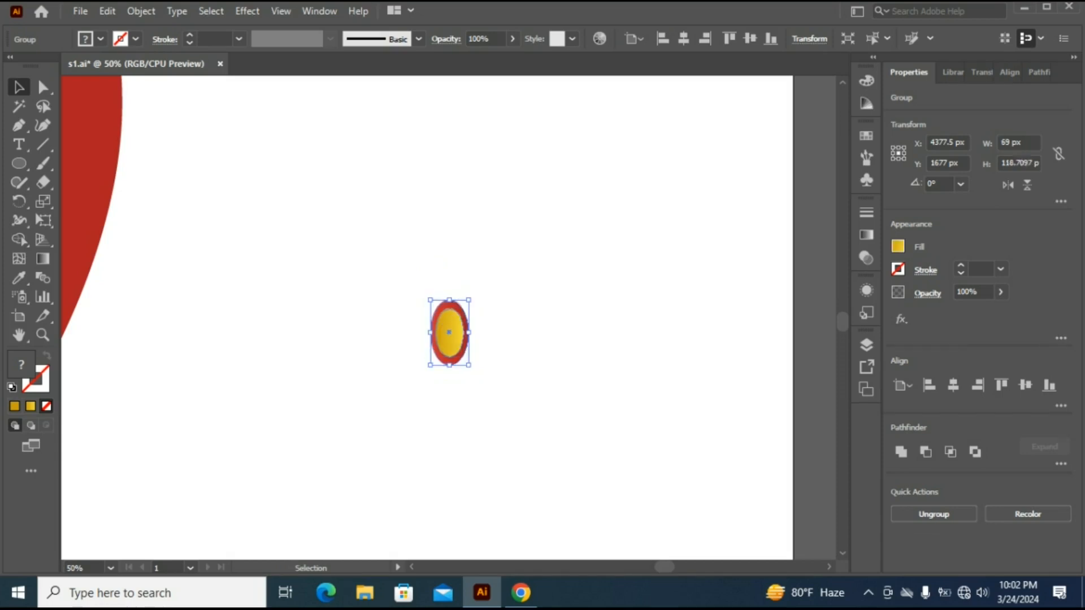
click(542, 294)
click(866, 159)
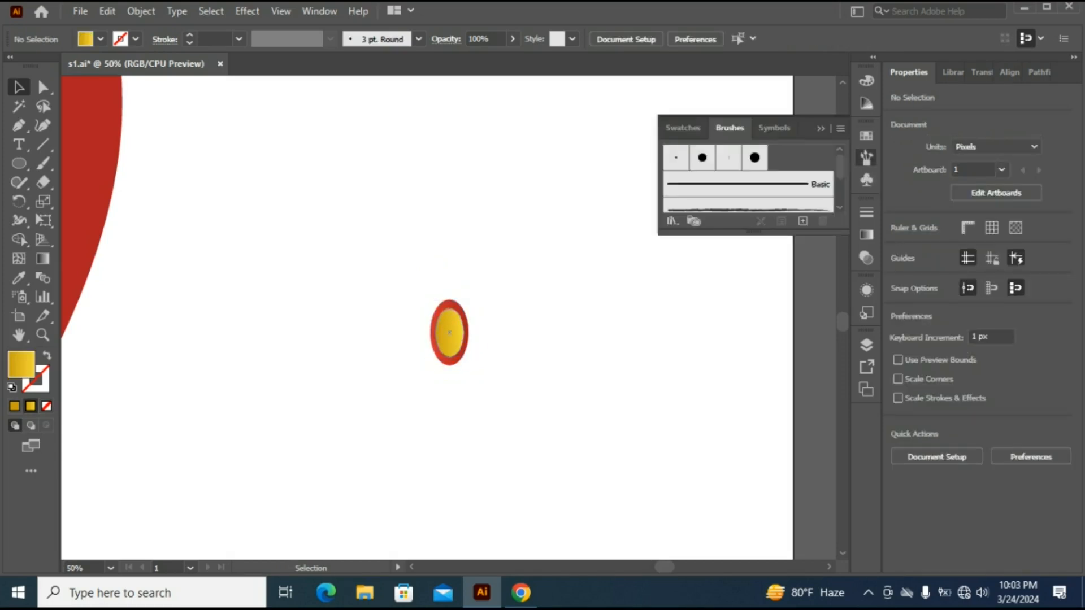
click(866, 158)
- Scatter copies of the grouped seed across the whole red strawberry body
scroll(648, 319, down, 4)
drag(599, 322, 311, 272)
drag(311, 272, 348, 354)
drag(348, 354, 398, 388)
drag(397, 388, 482, 313)
drag(482, 313, 487, 264)
drag(488, 264, 448, 204)
drag(448, 204, 394, 199)
drag(394, 199, 345, 212)
drag(345, 212, 341, 270)
drag(329, 321, 363, 316)
drag(340, 271, 362, 247)
drag(363, 247, 448, 307)
drag(483, 313, 462, 262)
drag(483, 313, 420, 230)
drag(473, 222, 391, 237)
drag(473, 222, 445, 216)
drag(487, 264, 496, 288)
drag(420, 230, 382, 301)
drag(348, 354, 378, 355)
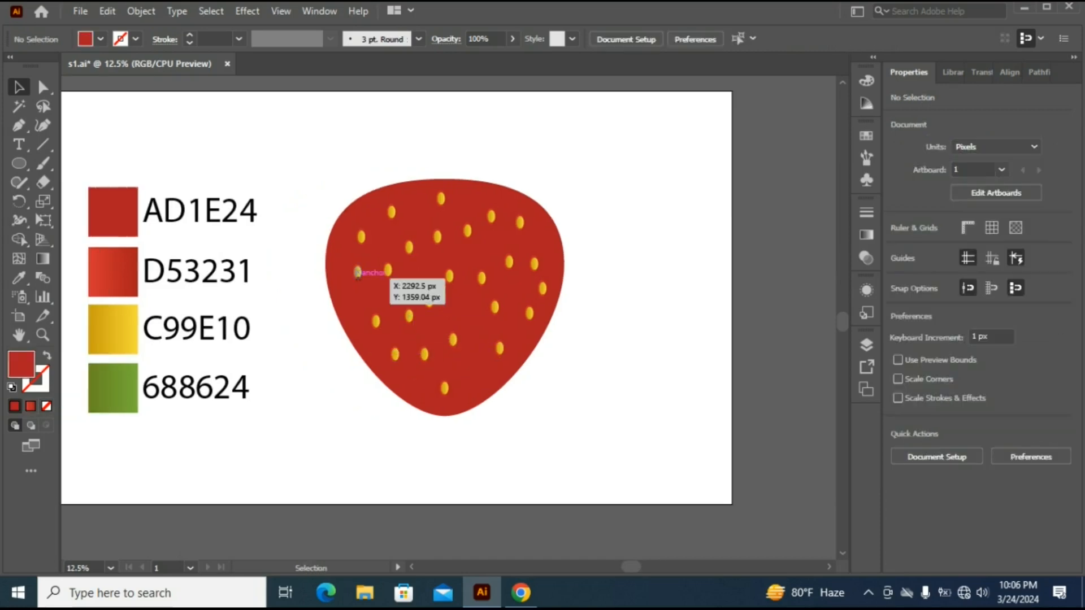
- Rotate the four seeds along the strawberry's left edge slightly counterclockwise so they follow its contour
click(358, 273)
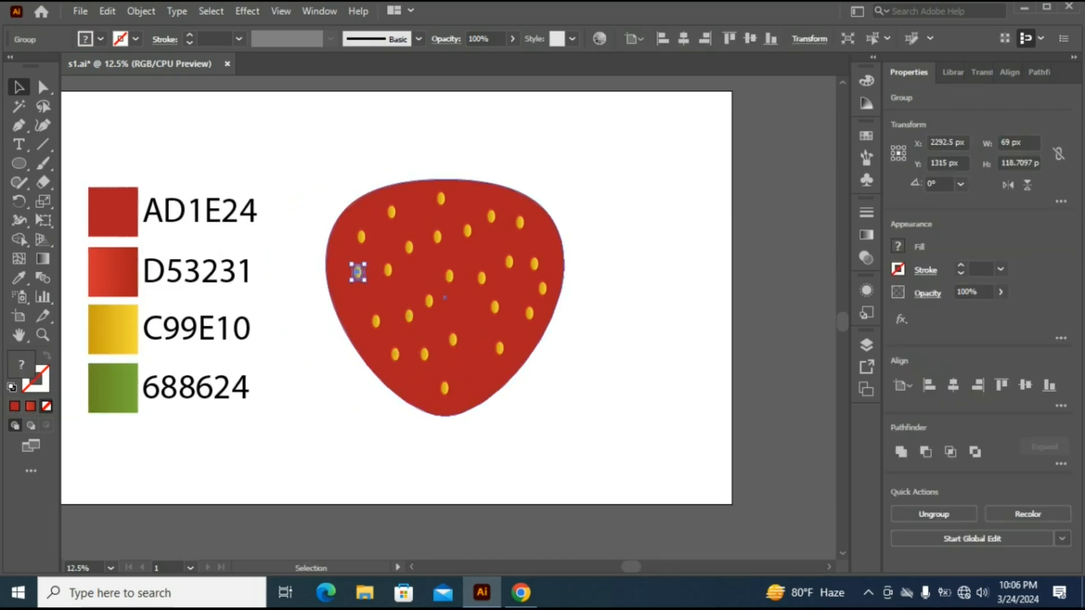
click(333, 164)
drag(332, 164, 653, 466)
key(ctrl+equal)
key(ctrl+equal)
click(164, 271)
click(276, 267)
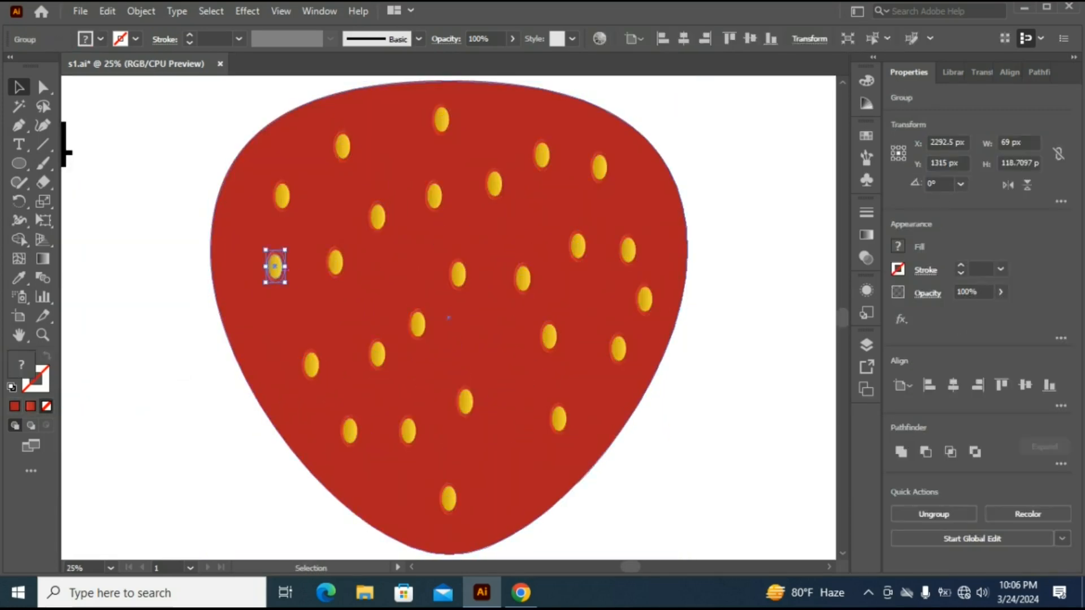
drag(287, 286, 294, 278)
click(282, 195)
drag(294, 216, 299, 211)
click(311, 365)
drag(324, 384, 327, 380)
click(350, 431)
drag(362, 451, 366, 448)
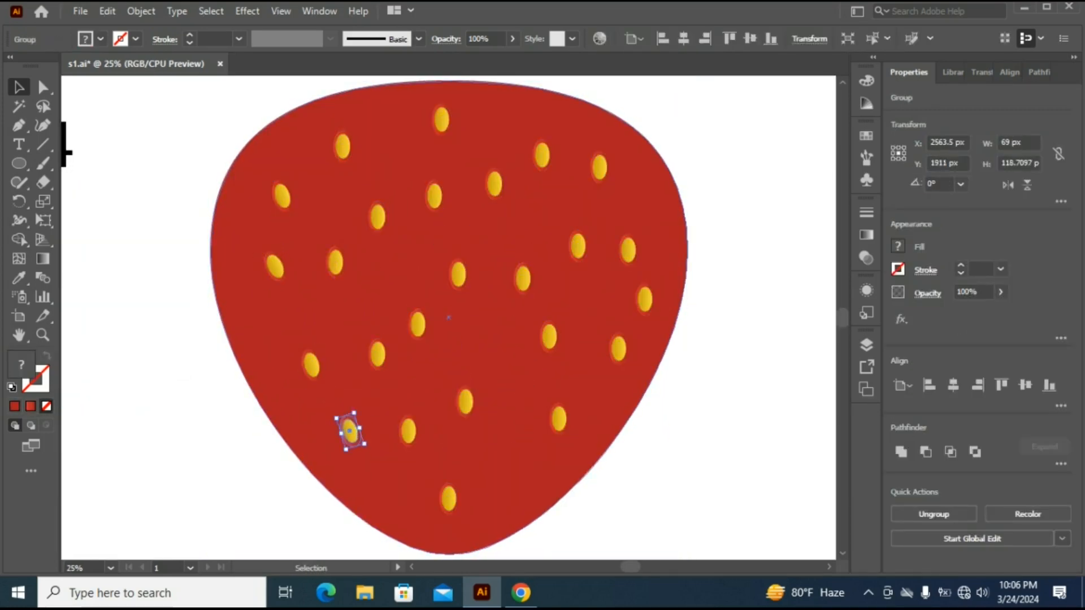
- Rotate the three seeds along the strawberry's lower right edge slightly clockwise
click(559, 419)
drag(571, 438, 562, 441)
click(619, 357)
drag(632, 368, 623, 372)
click(645, 299)
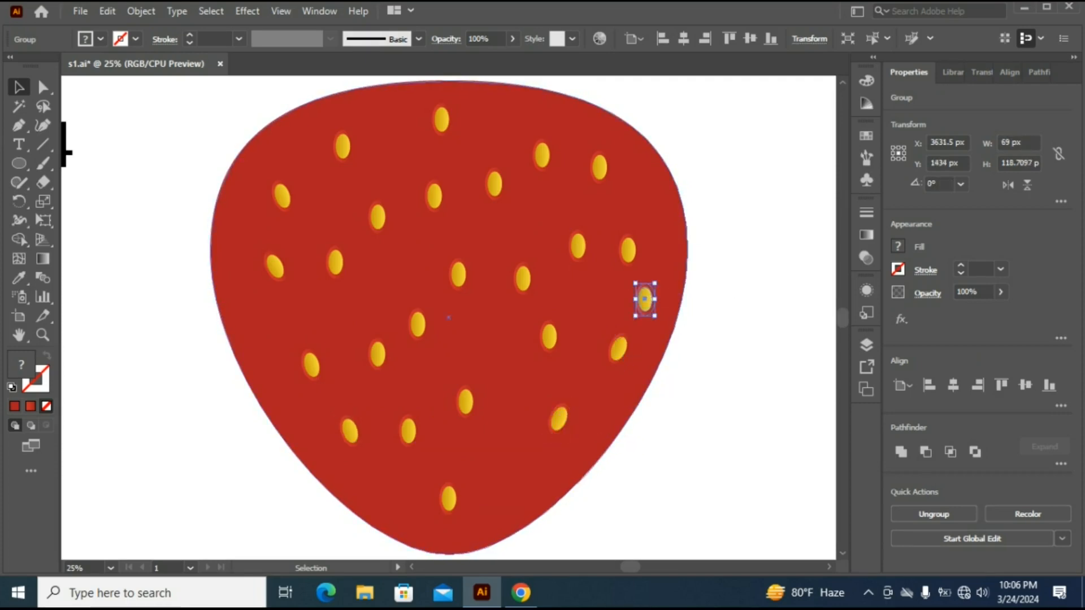
drag(657, 320, 650, 323)
- Rotate the three seeds in the second column from the strawberry's left edge slightly counterclockwise
click(523, 278)
click(336, 263)
drag(353, 289, 360, 285)
click(377, 354)
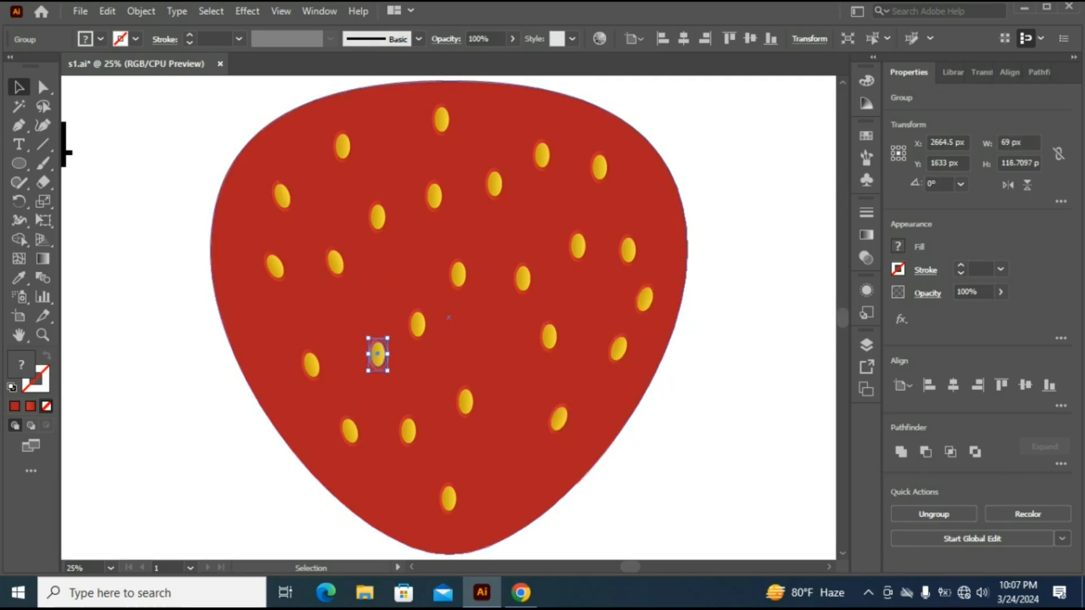
drag(391, 374, 394, 372)
click(409, 431)
drag(421, 451, 425, 449)
- Rotate two inner seeds on the strawberry's right half and the one near its upper right edge slightly clockwise
click(549, 336)
drag(566, 362, 557, 365)
click(579, 248)
drag(591, 266, 586, 270)
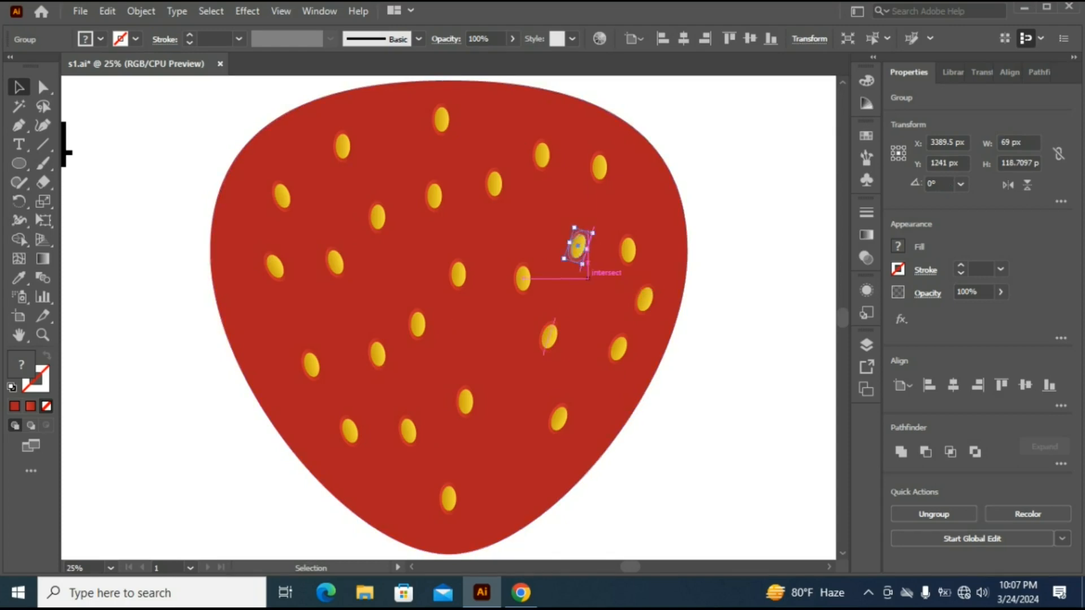
click(600, 168)
drag(613, 188, 607, 191)
- Group the strawberry body together with all of its seeds
click(720, 153)
key(ctrl+minus)
key(ctrl+minus)
scroll(449, 317, up, 1)
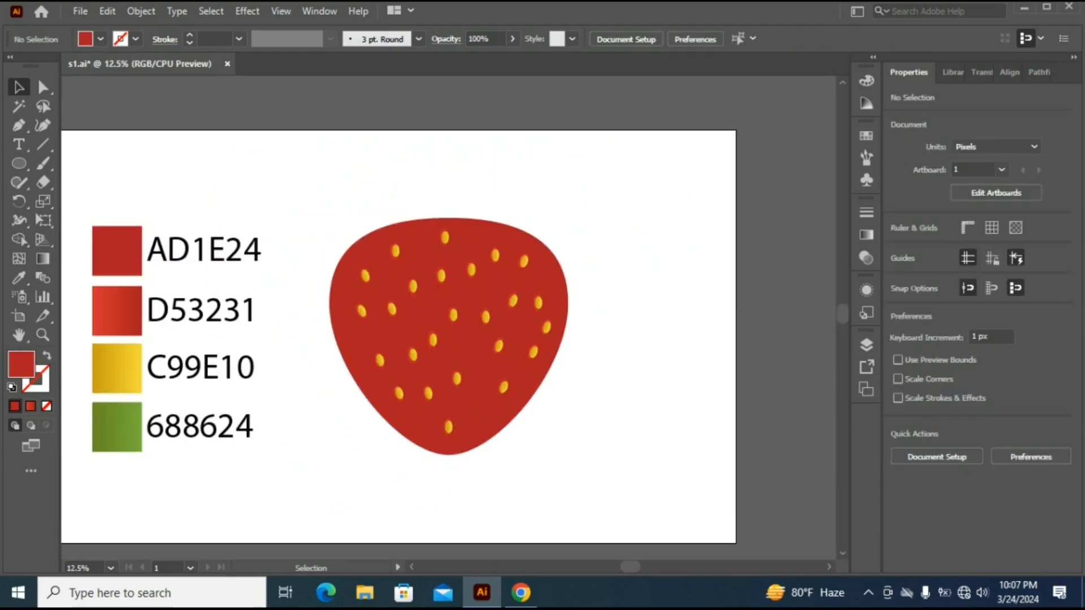
drag(324, 197, 646, 498)
key(ctrl+g)
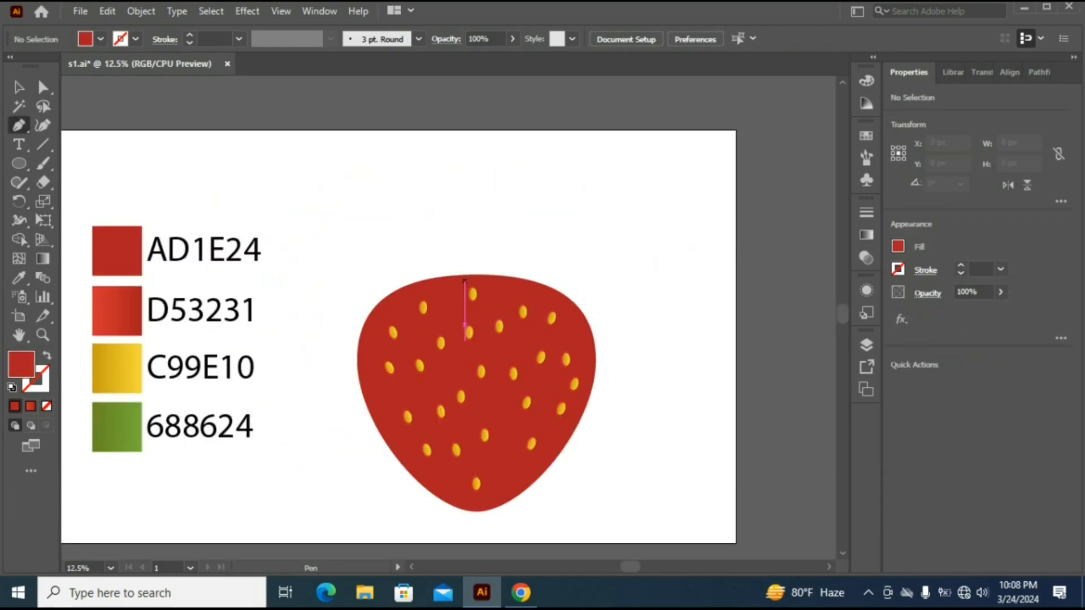
- Draw a slightly curved, narrow stem about 780 px tall rising from the strawberry's top edge with the Pen tool
click(464, 279)
drag(452, 179, 440, 169)
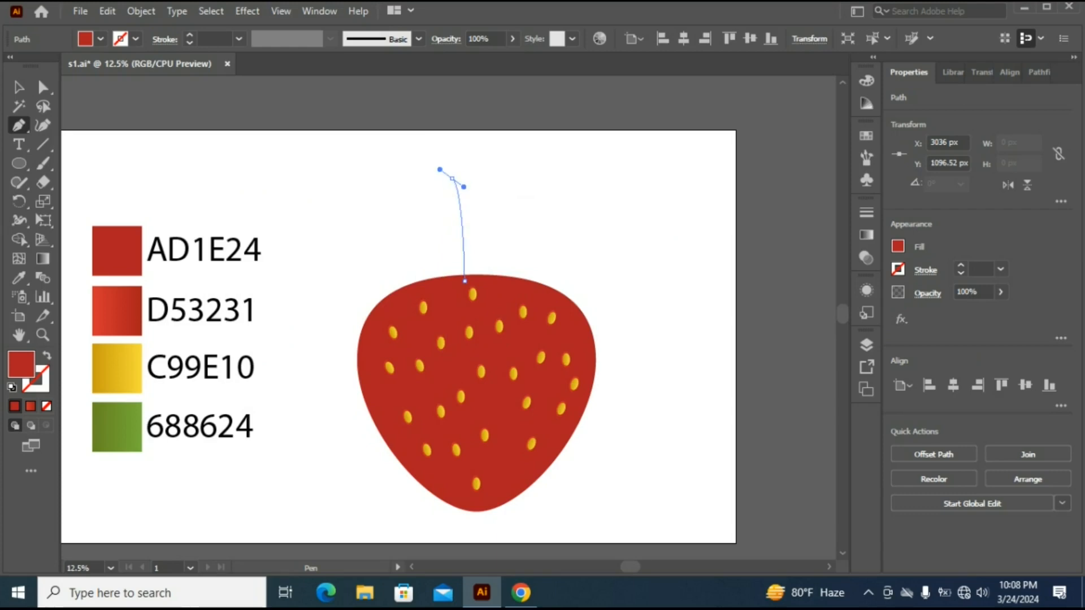
click(452, 179)
click(452, 179)
click(466, 178)
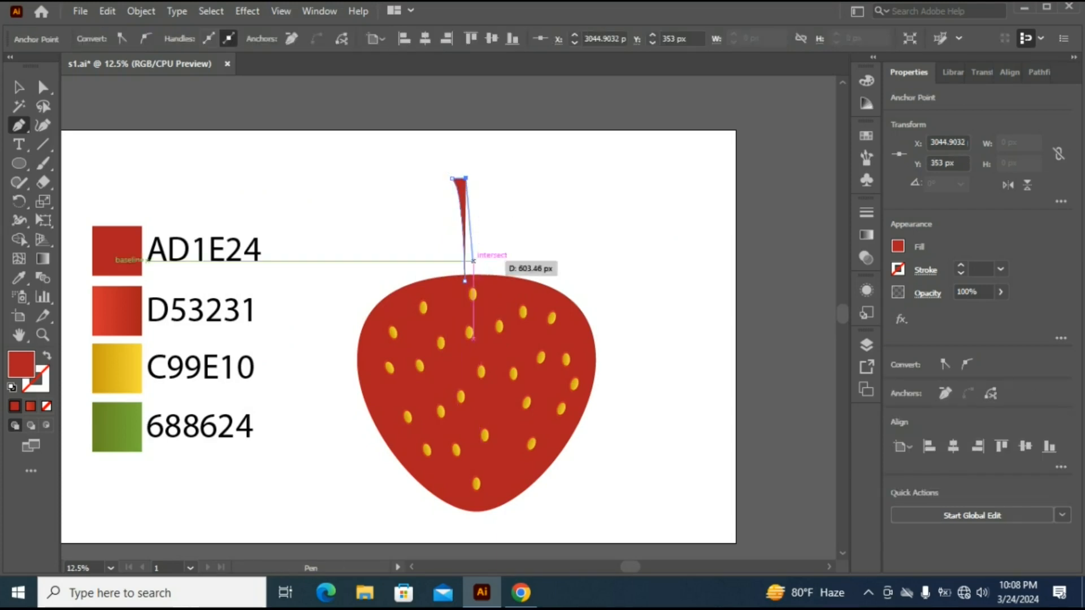
drag(466, 287, 452, 296)
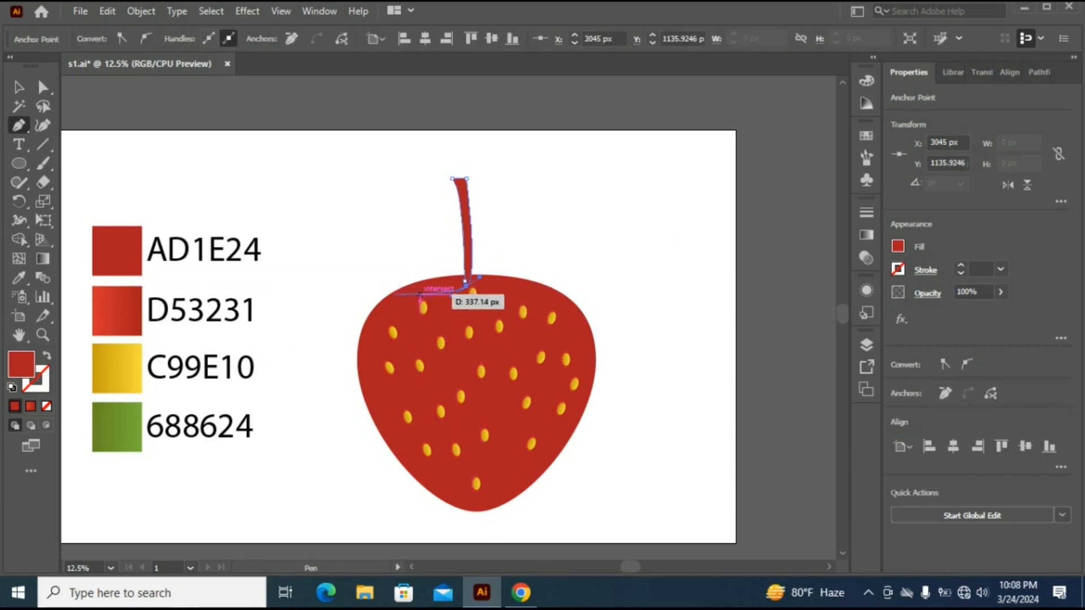
- Fill the stem with the green gradient sampled from the 688624 swatch
click(19, 88)
key(i)
click(116, 427)
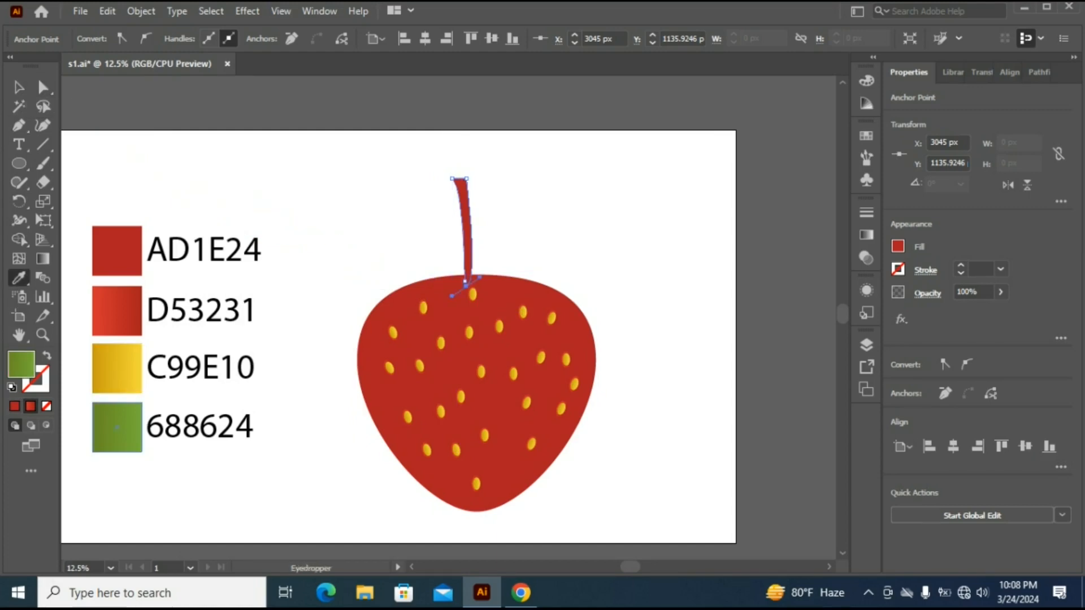
key(ctrl+shift+a)
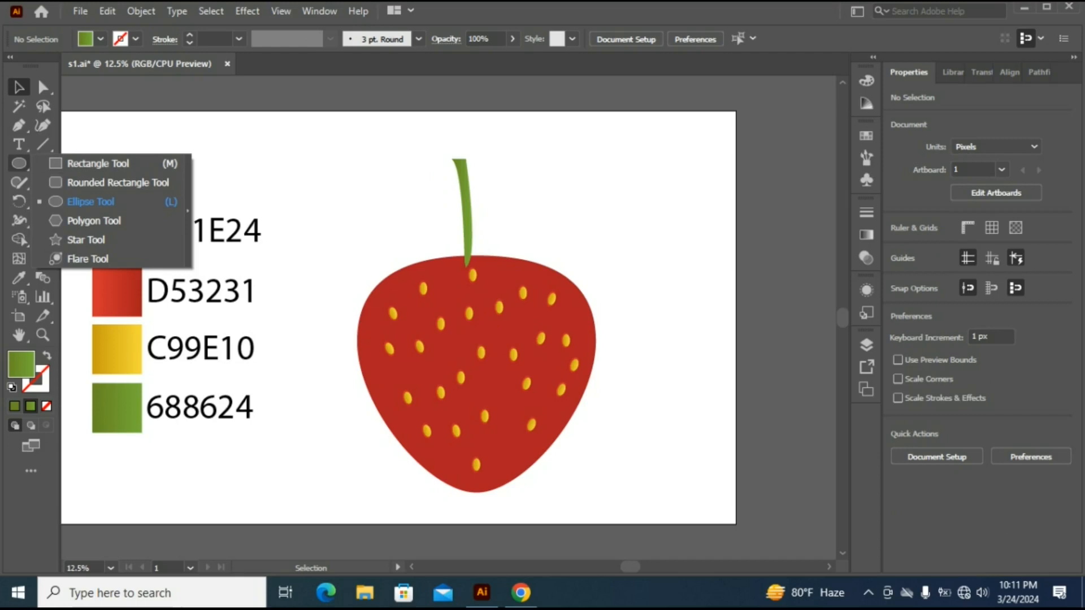
- Draw a green gradient circle about 1368 px in diameter beside the strawberry's right side
click(85, 201)
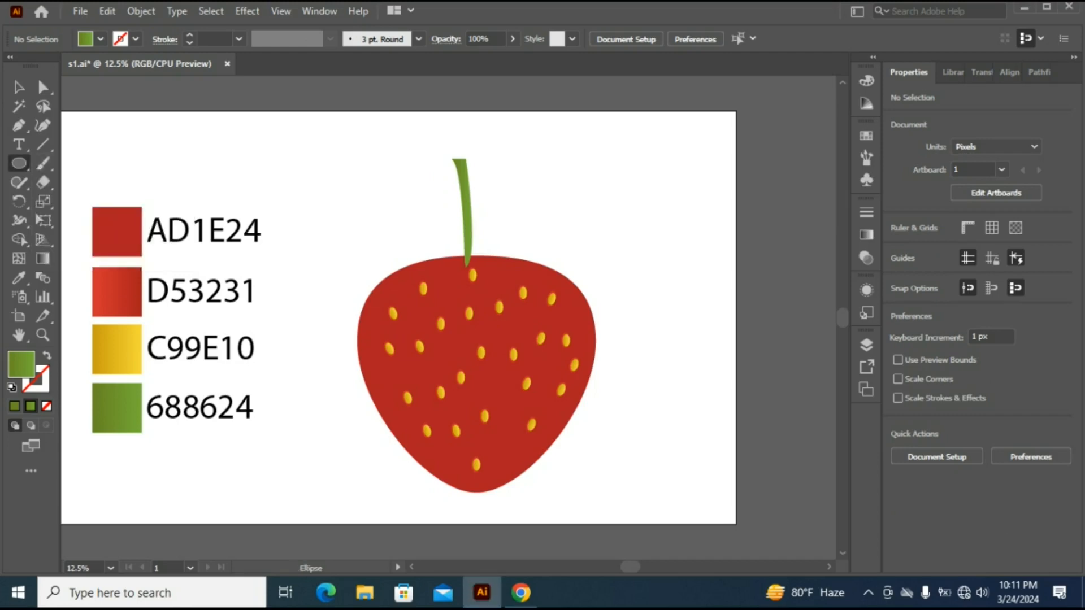
drag(663, 331, 675, 424)
key(v)
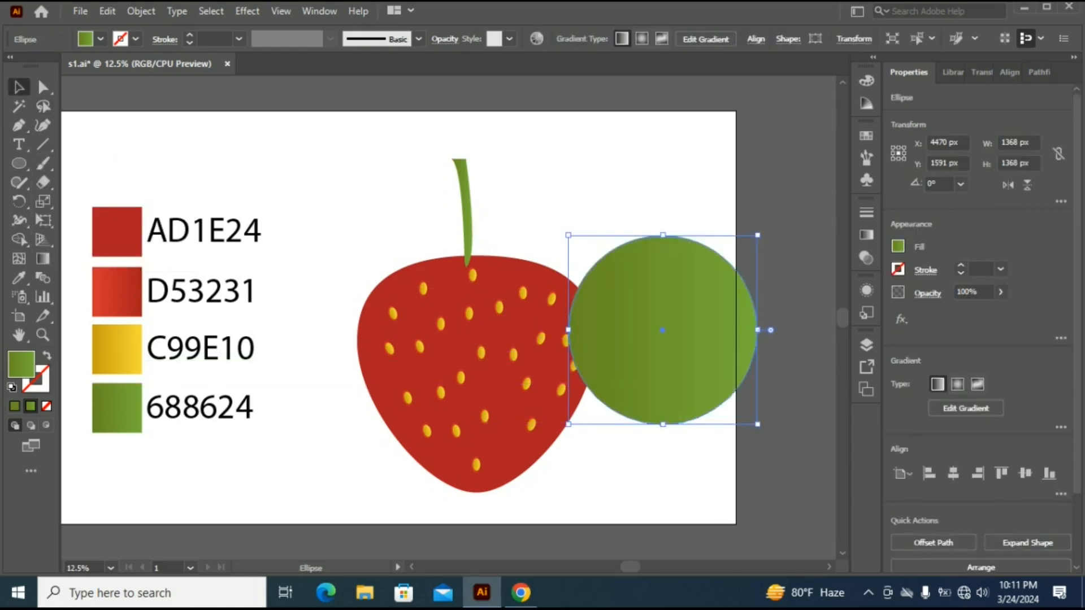
- Duplicate the green circle sideways so the two partly overlap, and move both below the artboard
drag(667, 311, 784, 311)
click(690, 170)
scroll(690, 170, down, 6)
drag(681, 97, 737, 307)
drag(752, 231, 505, 504)
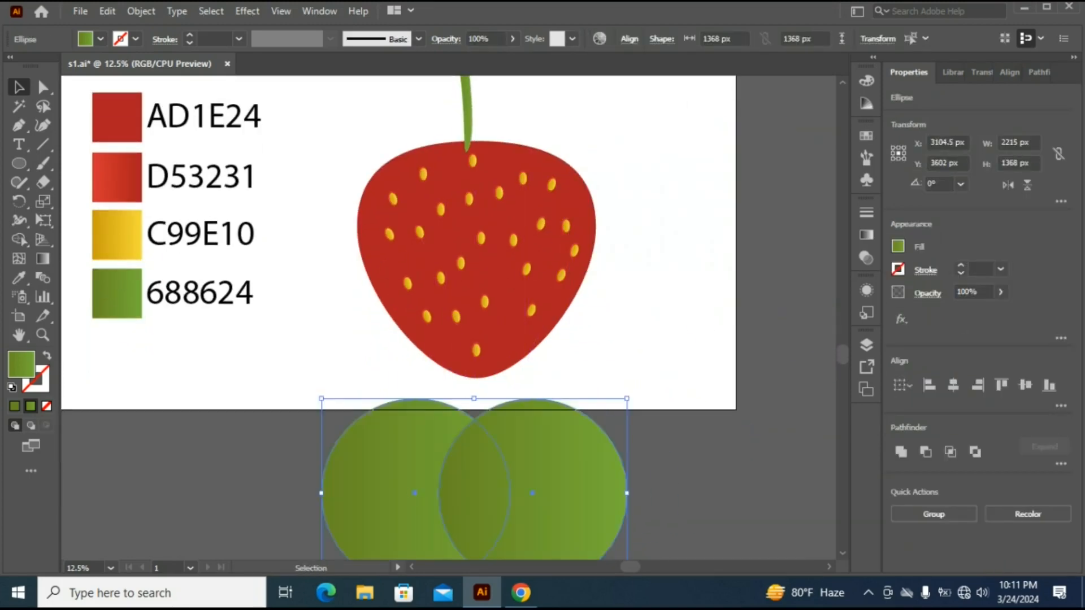
scroll(506, 505, down, 2)
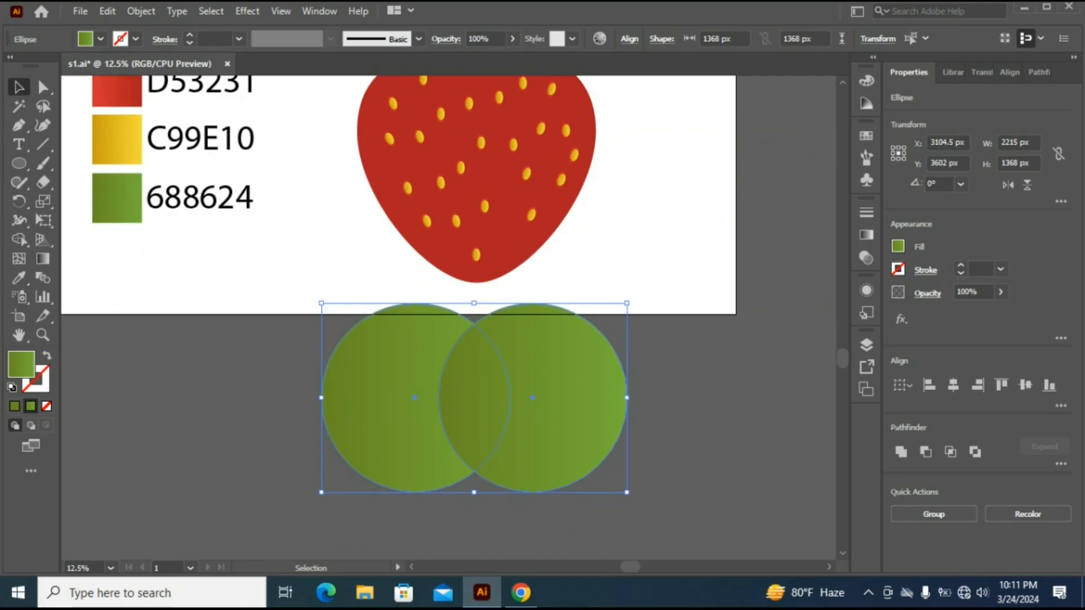
- Remove the two outer parts of the overlapping circles with Shape Builder, keeping only the leaf-shaped intersection
click(20, 239)
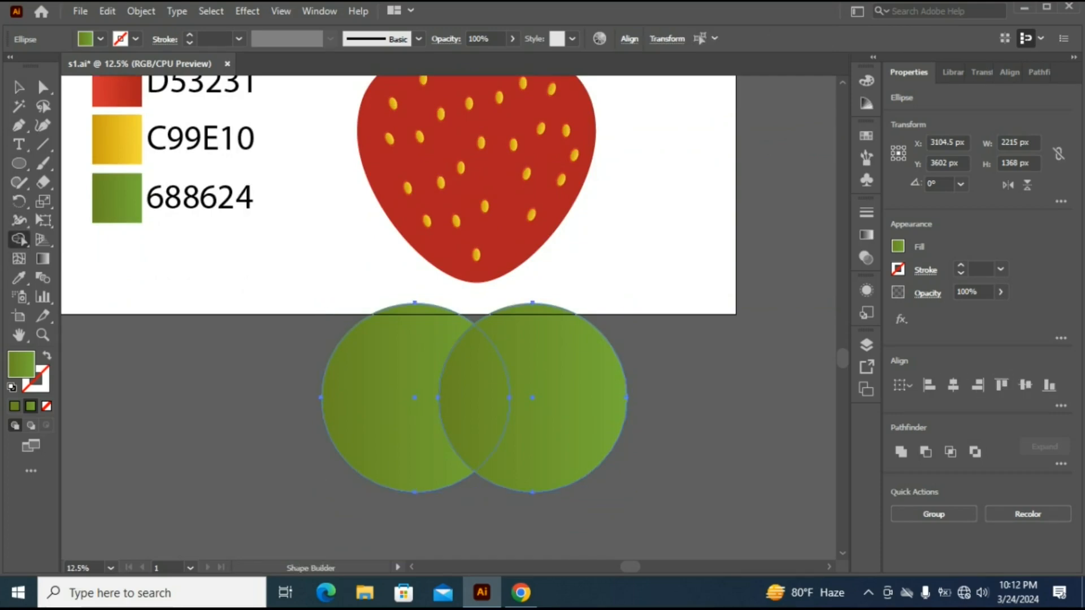
alt+click(387, 396)
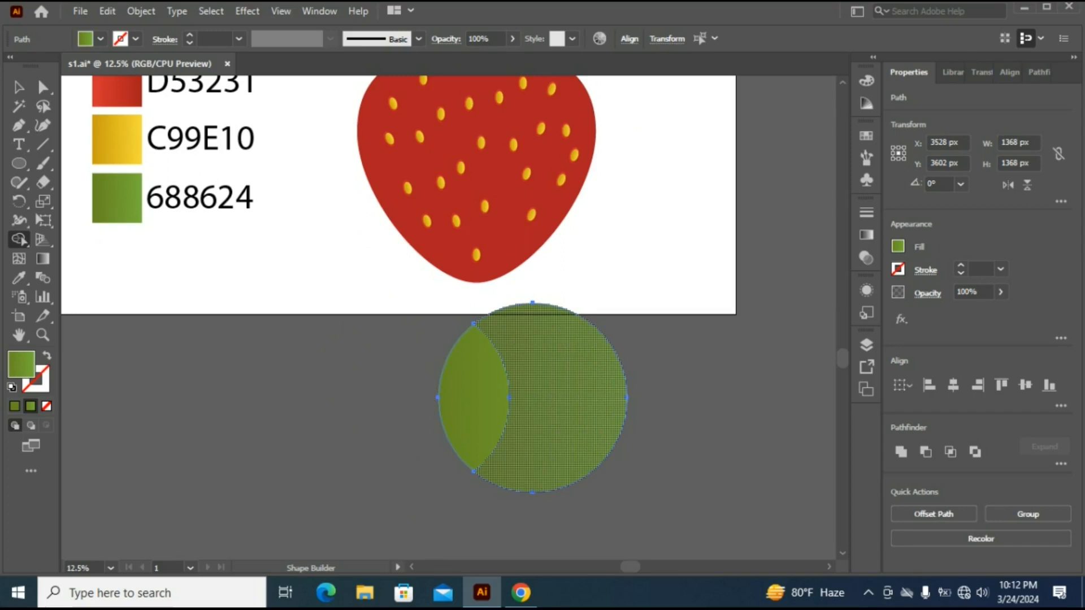
alt+click(567, 397)
click(19, 87)
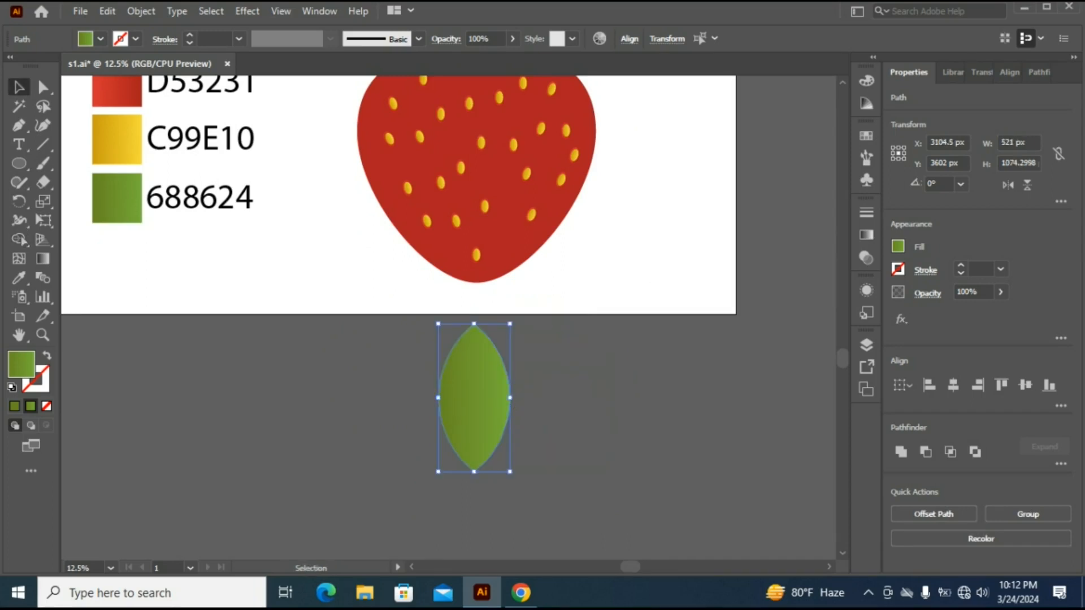
- Duplicate the leaf to the right, rotate the copy about 30° clockwise and align its base with the first leaf's
key(ctrl+minus)
drag(480, 371, 495, 371)
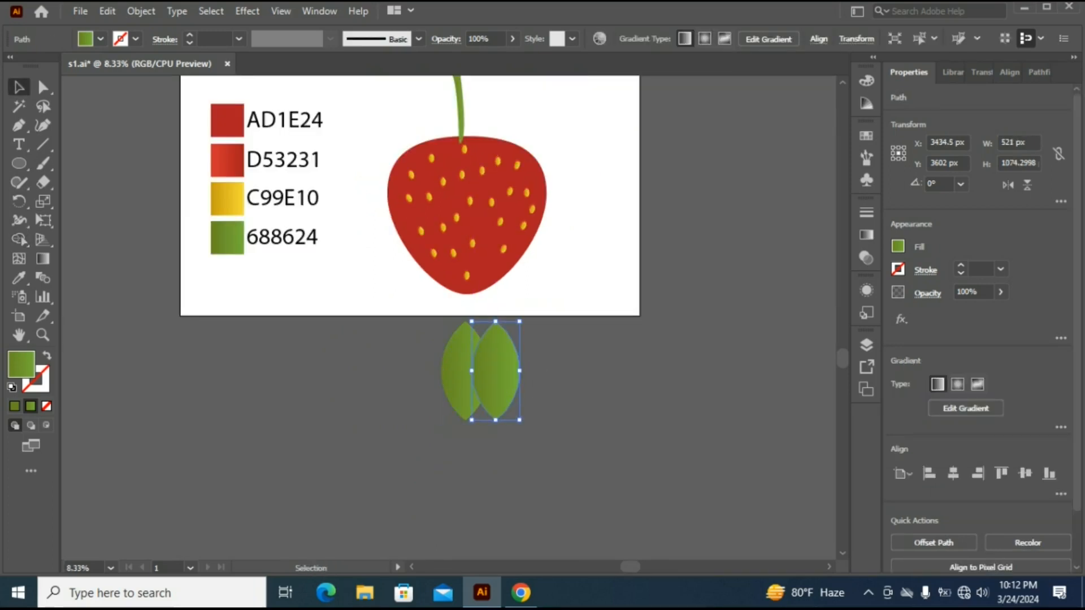
drag(526, 317, 588, 343)
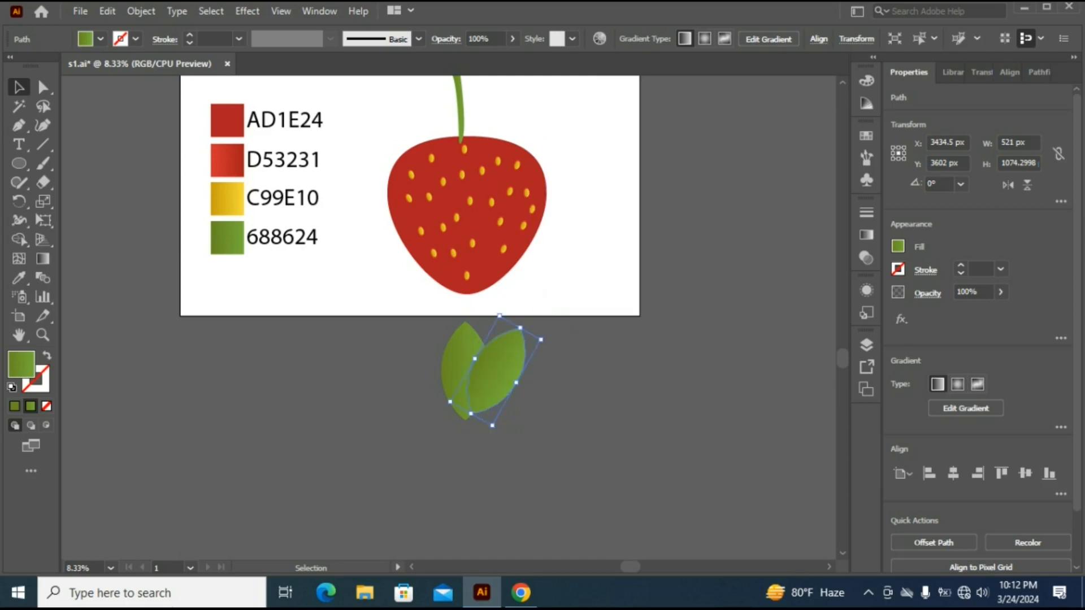
drag(508, 368, 511, 376)
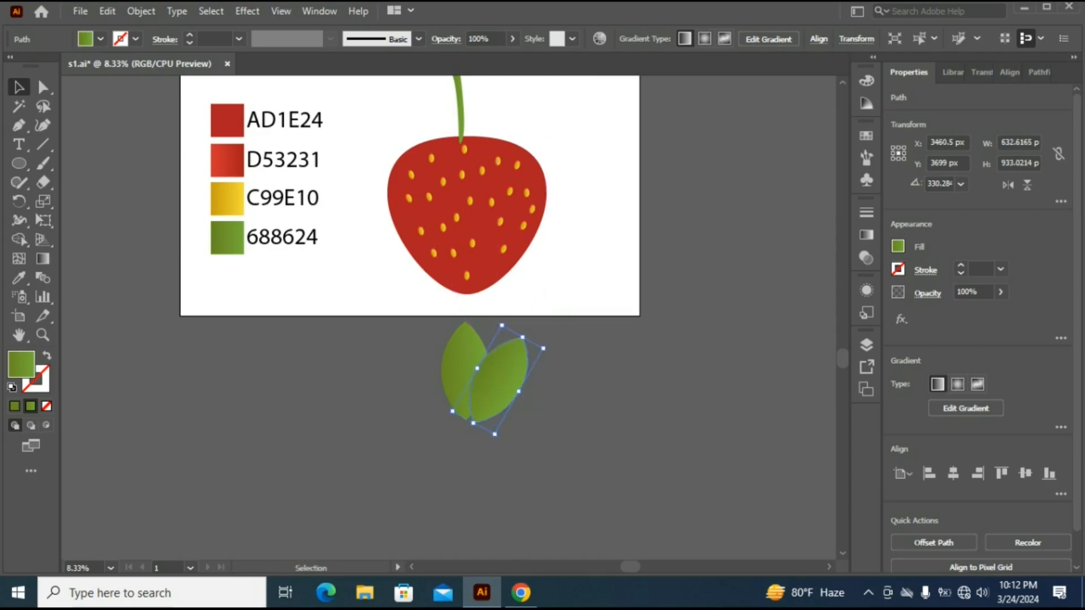
key(ctrl+shift+a)
- Reflect a copy of the tilted right leaf and place it on the left side of the middle leaf
right_click(500, 389)
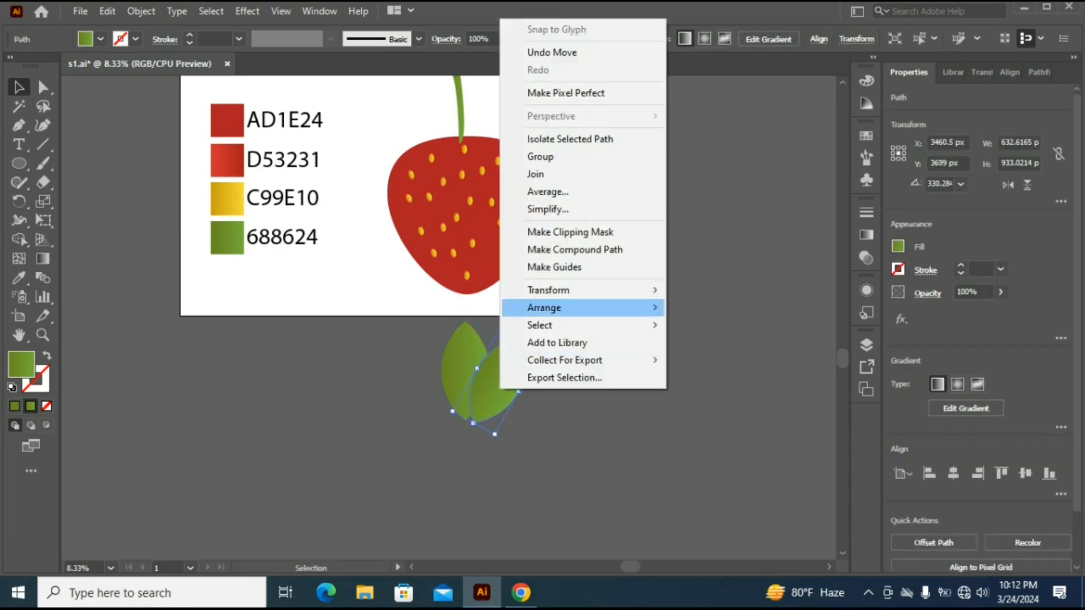
mouse_move(548, 290)
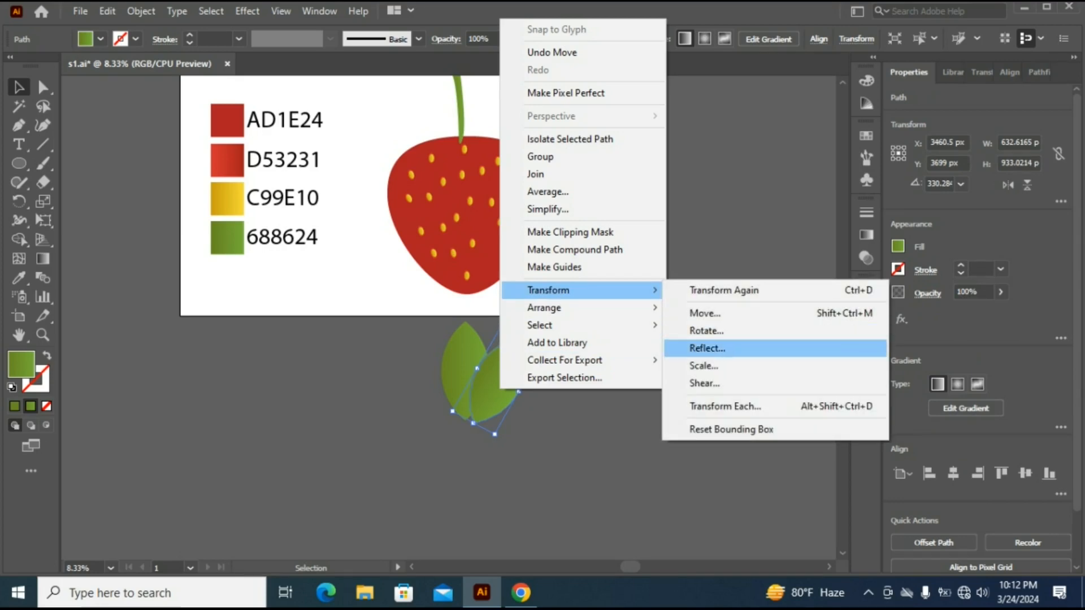
click(706, 348)
click(634, 402)
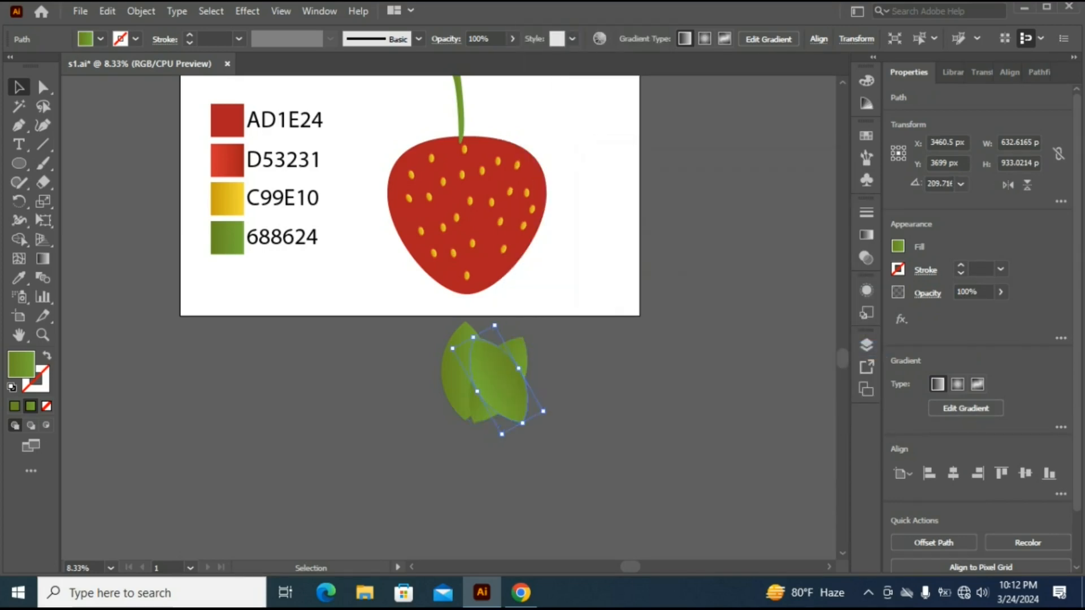
drag(469, 380, 432, 381)
key(ctrl+shift+a)
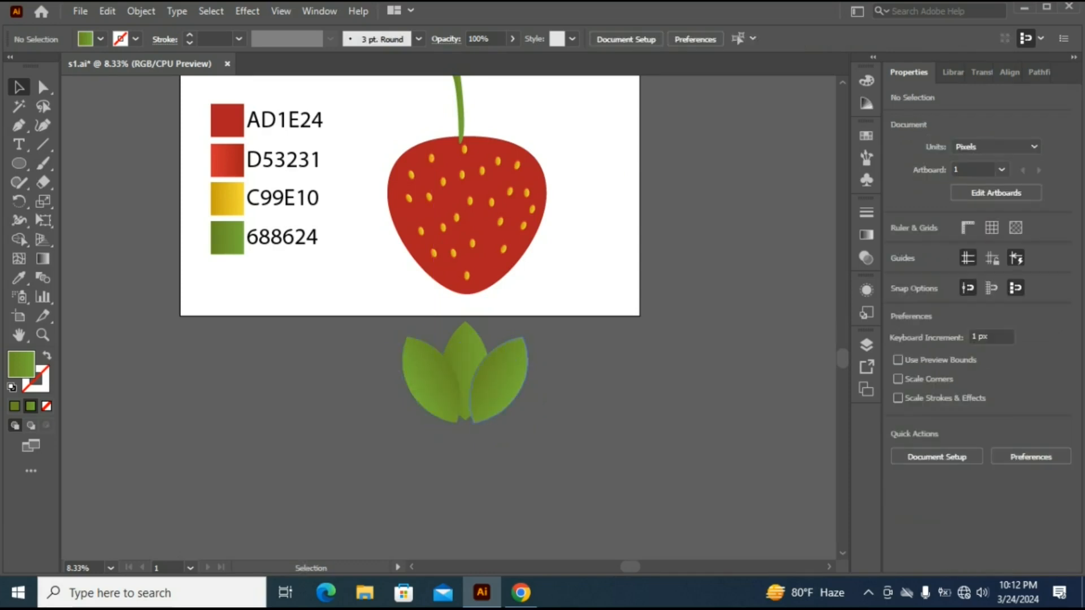
- Duplicate the right leaf outward, rotate the copy further clockwise and set its base beside the other leaves
drag(507, 380, 522, 380)
drag(577, 347, 588, 371)
drag(526, 378, 516, 388)
key(ctrl+shift+a)
- Reflect a copy of the outermost right leaf and place it as the outermost left leaf
click(526, 390)
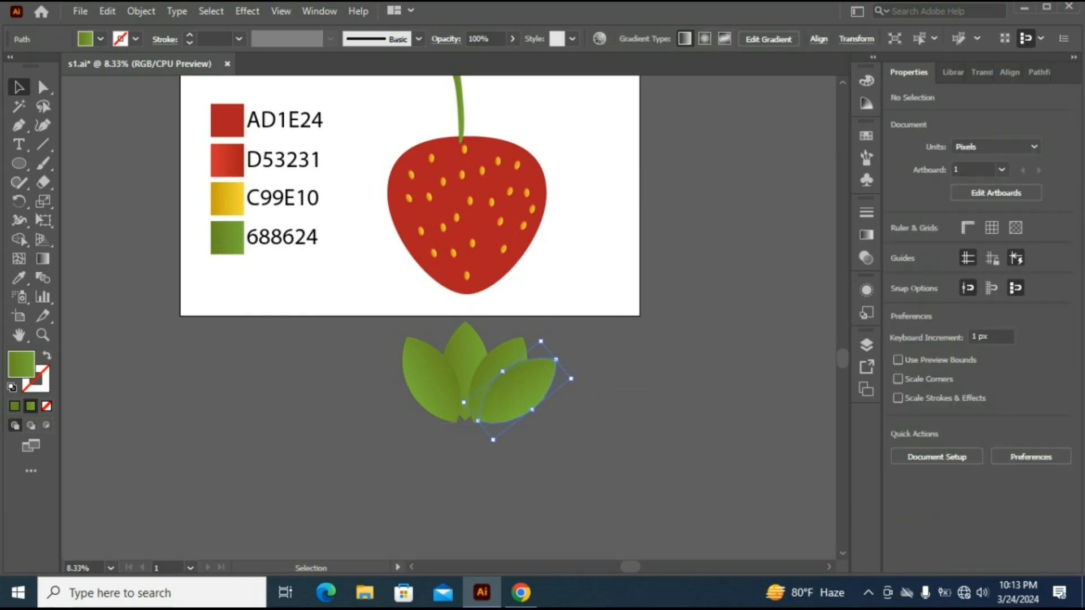
right_click(536, 387)
mouse_move(571, 291)
click(729, 346)
click(632, 404)
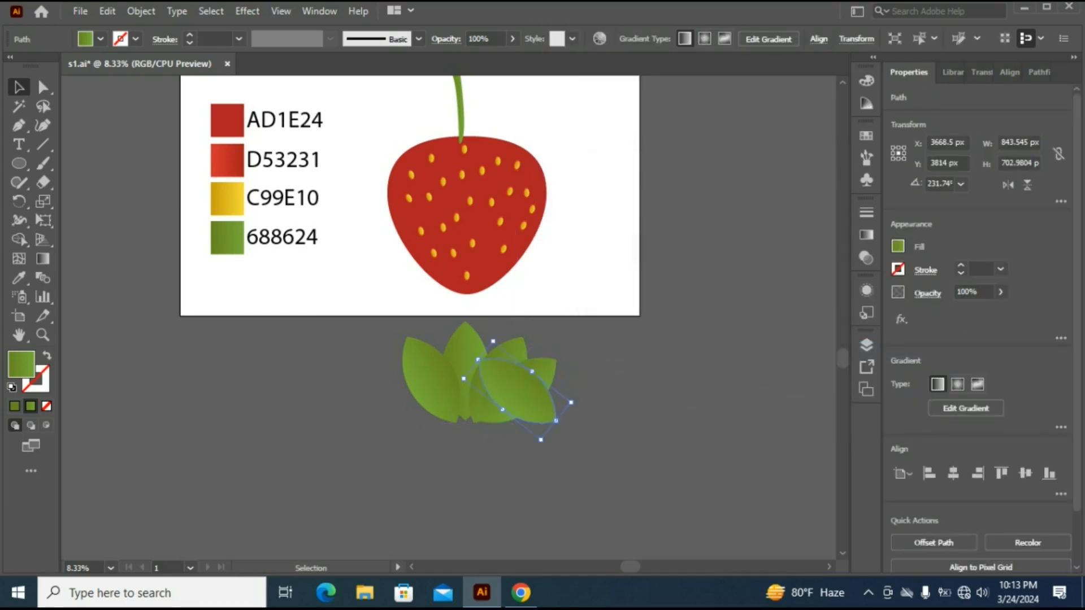
drag(540, 390, 433, 397)
key(ctrl+shift+a)
- Align the five leaves along their bottom edges and group them
drag(306, 448, 531, 380)
click(1049, 386)
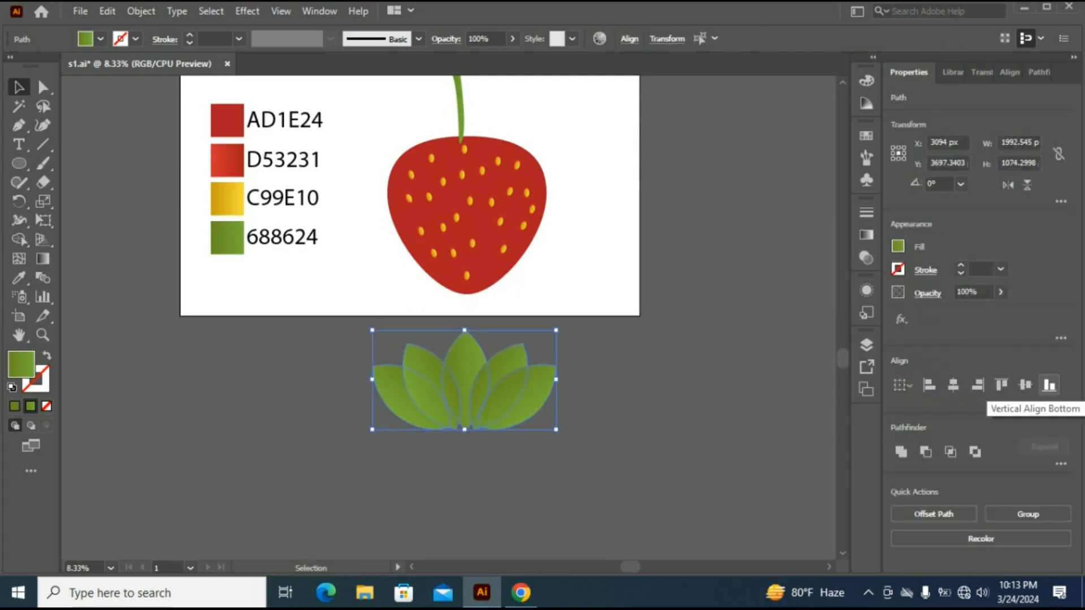
click(661, 421)
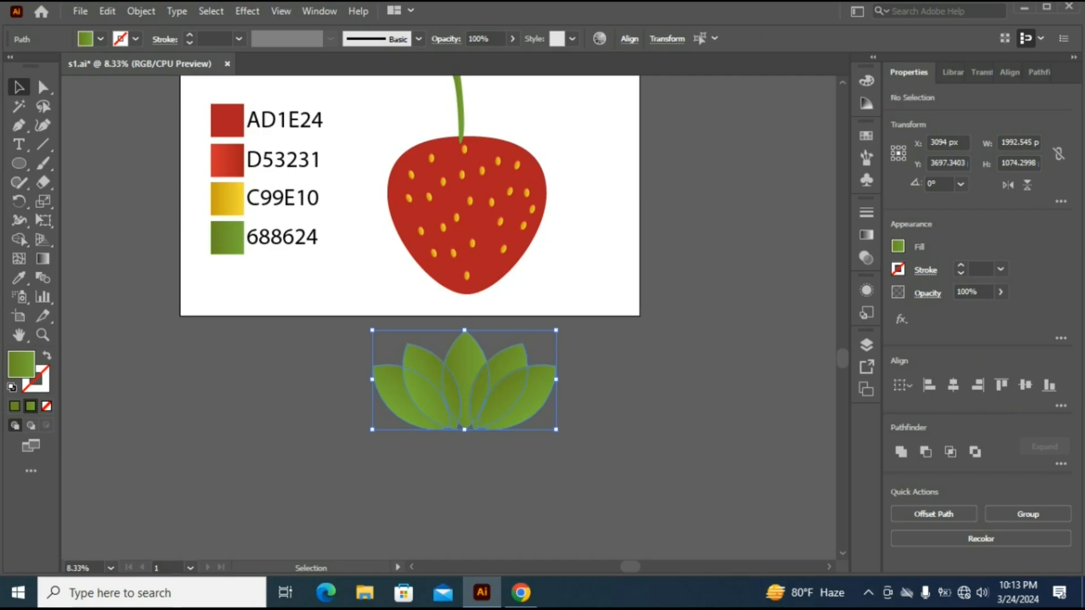
drag(330, 345, 639, 437)
key(ctrl+g)
- Move the leaf group onto the strawberry's top around the stem and scale it down to about 1129 px wide
scroll(409, 271, up, 1)
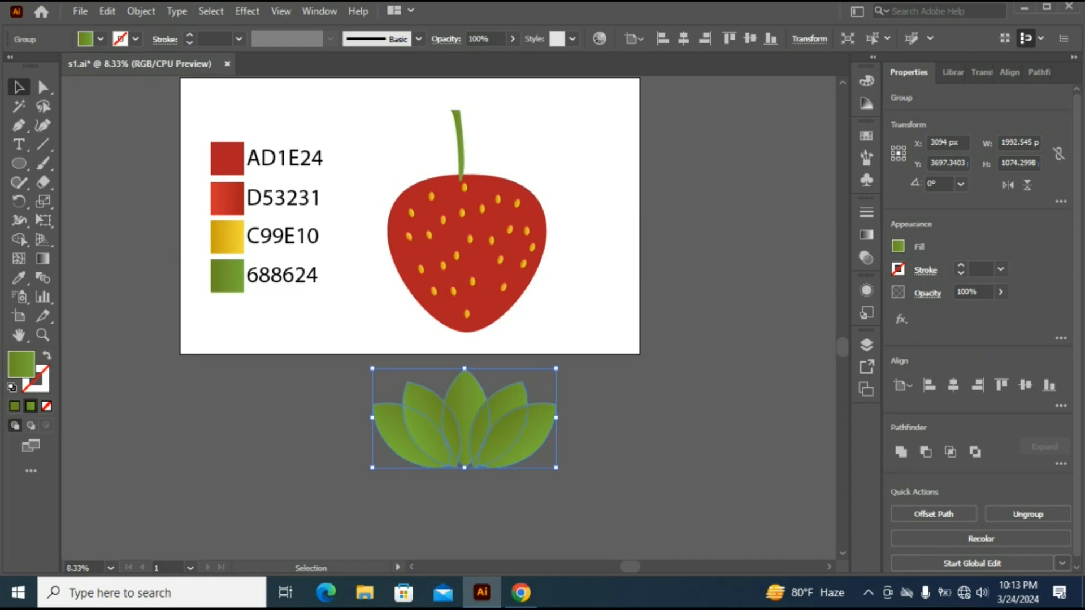
drag(475, 287, 464, 138)
drag(556, 87, 517, 111)
drag(464, 138, 460, 151)
click(565, 139)
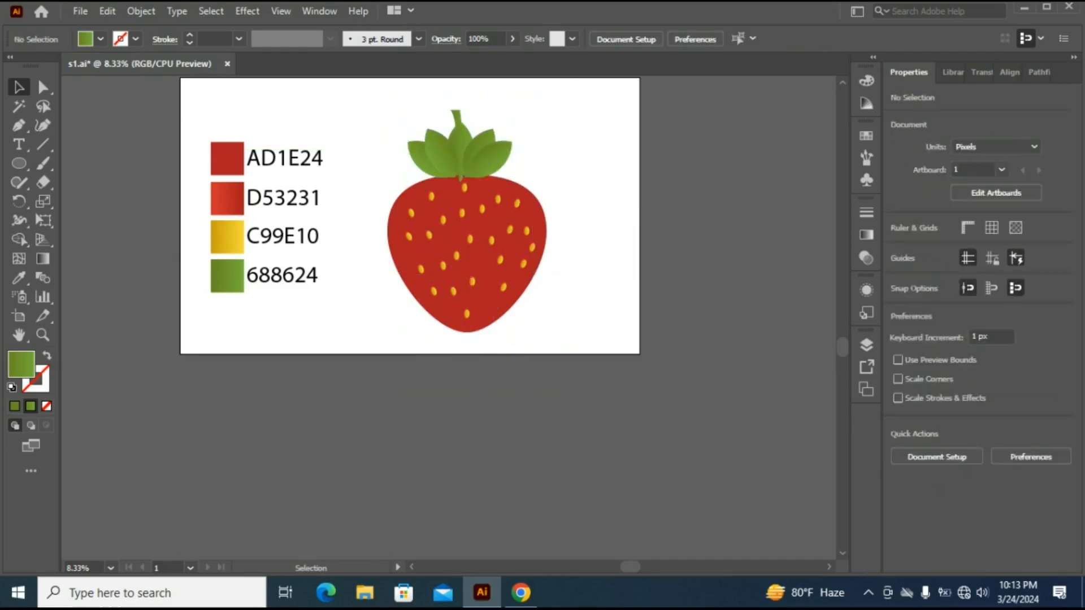
- Widen the leaf group on both sides to about 1412 px and shift it slightly down onto the strawberry
scroll(566, 139, up, 1)
click(490, 197)
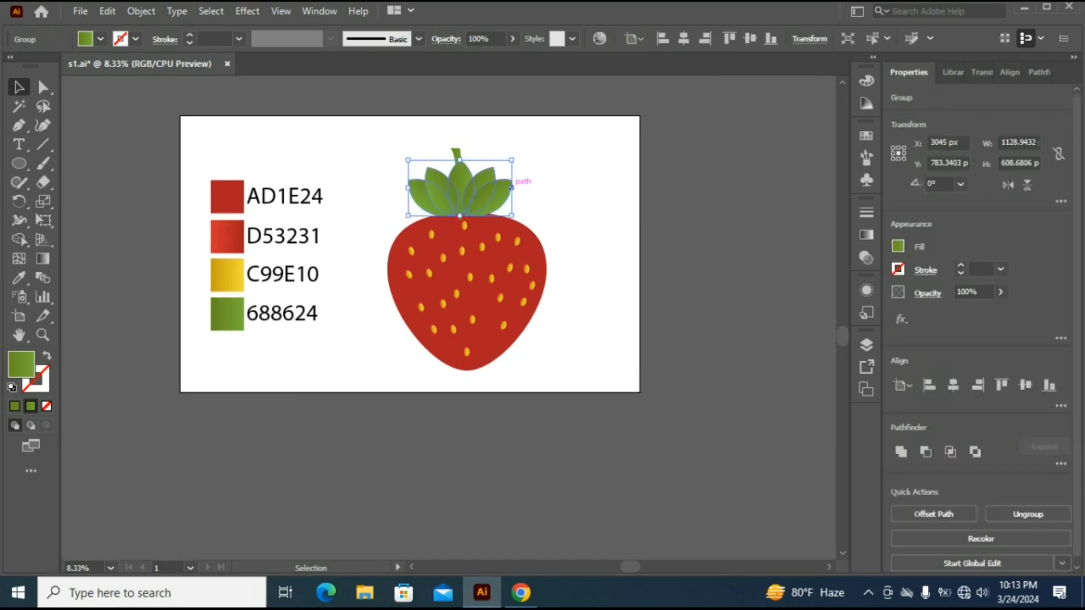
drag(513, 188, 527, 187)
drag(408, 188, 396, 187)
drag(463, 192, 463, 196)
click(565, 189)
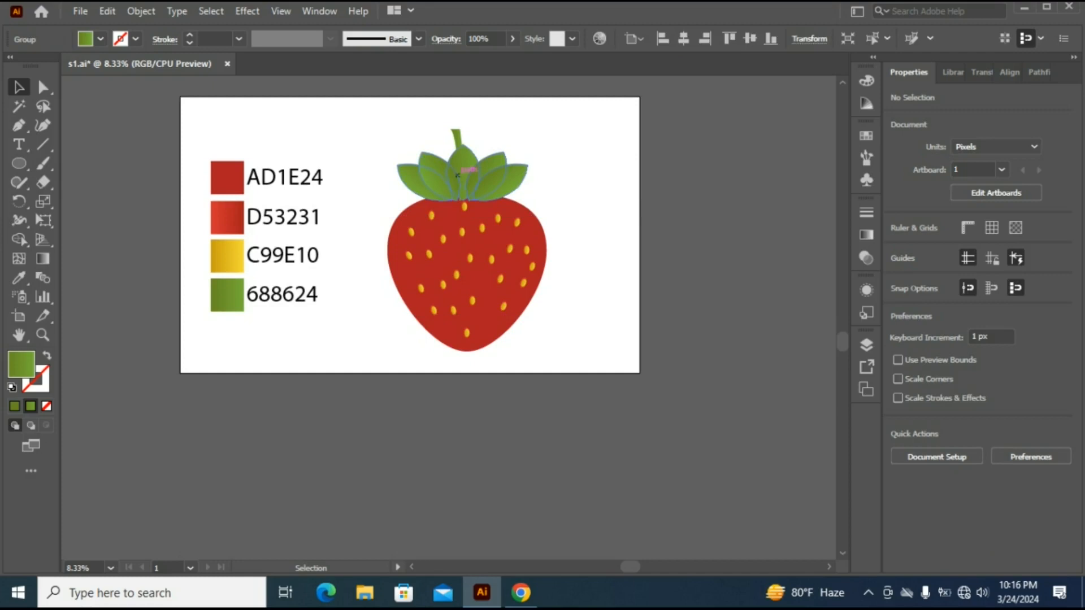
- Nudge the leaf group up by about 42 px so its base sits on the strawberry's top edge
click(463, 170)
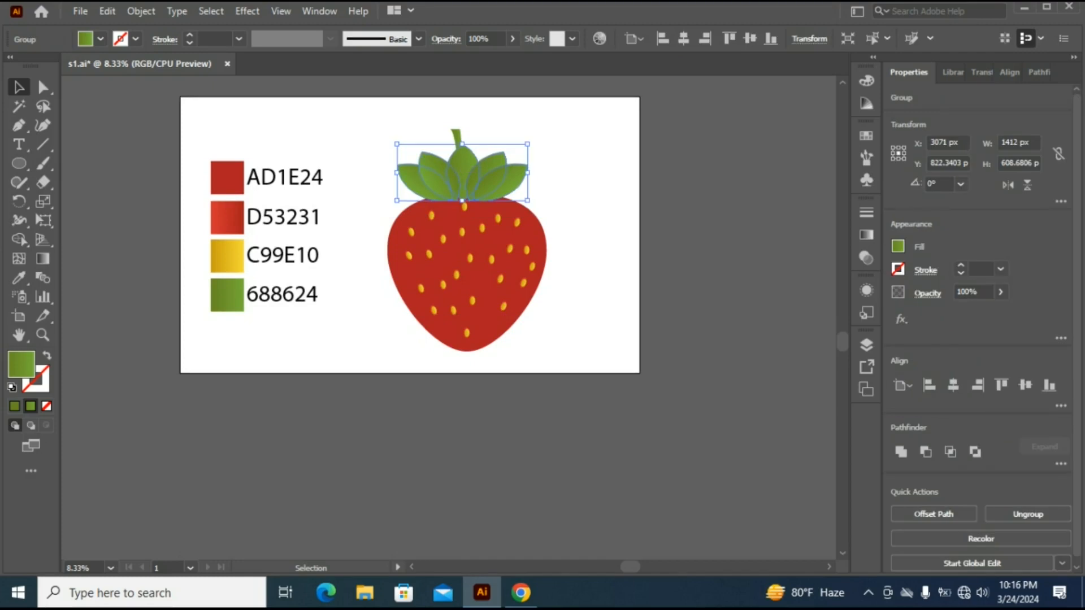
key(Up)
key(Up)
key(Up)
key(Up)
key(Up)
key(Up)
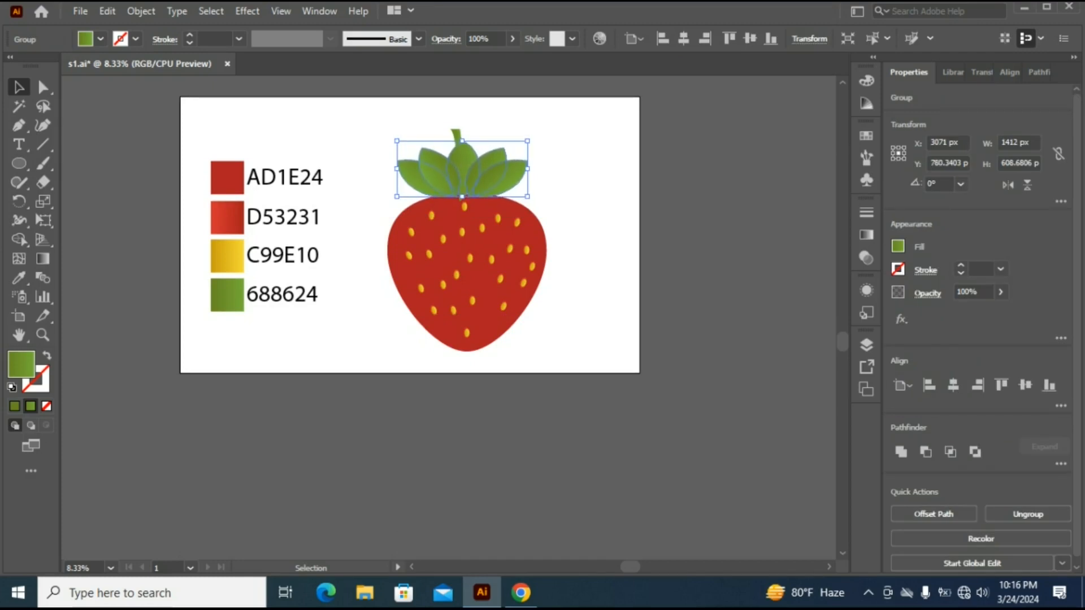
click(588, 189)
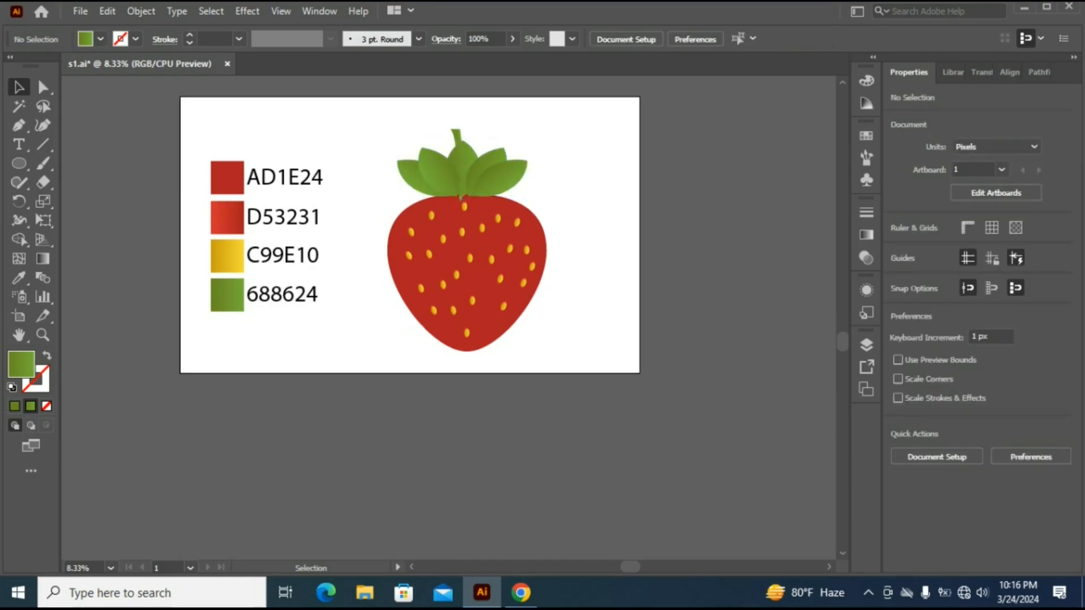
- Ungroup the leaves and move the outermost left leaf down so it overlaps the strawberry's upper edge
click(418, 182)
right_click(415, 181)
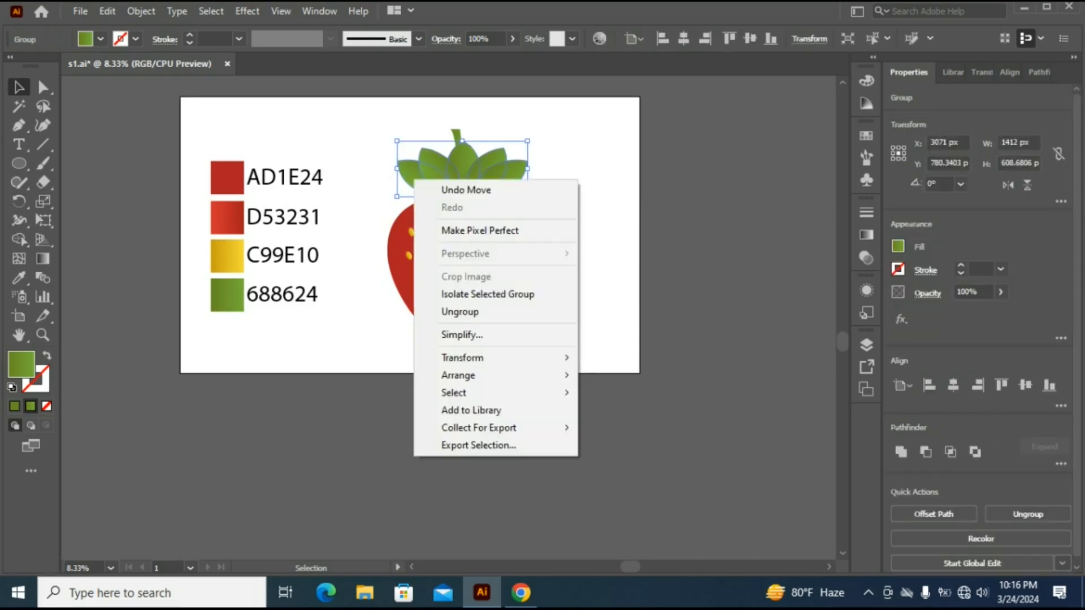
mouse_move(481, 357)
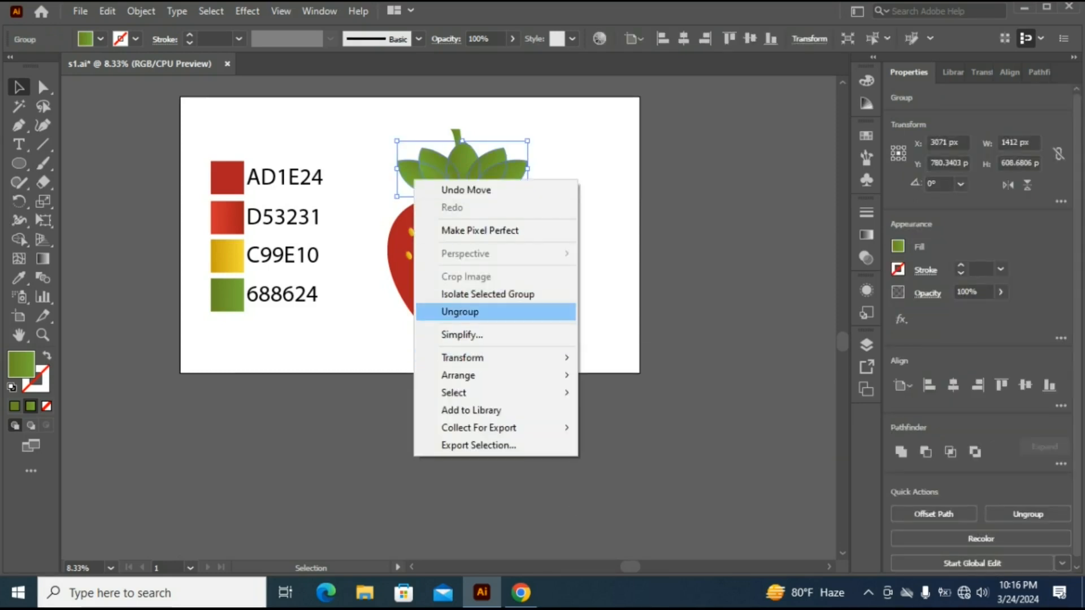
click(460, 311)
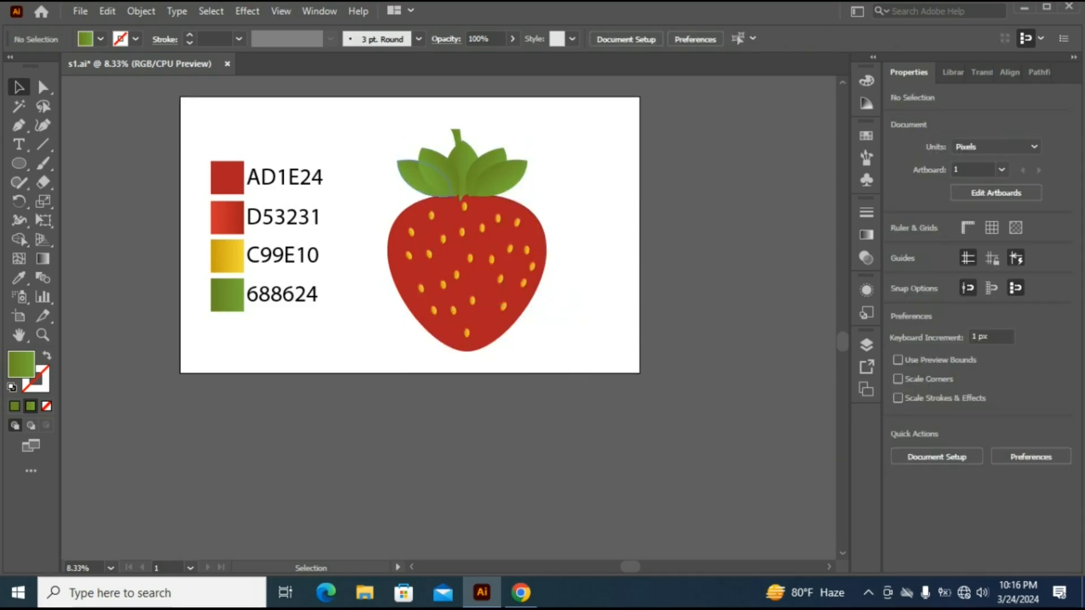
click(423, 174)
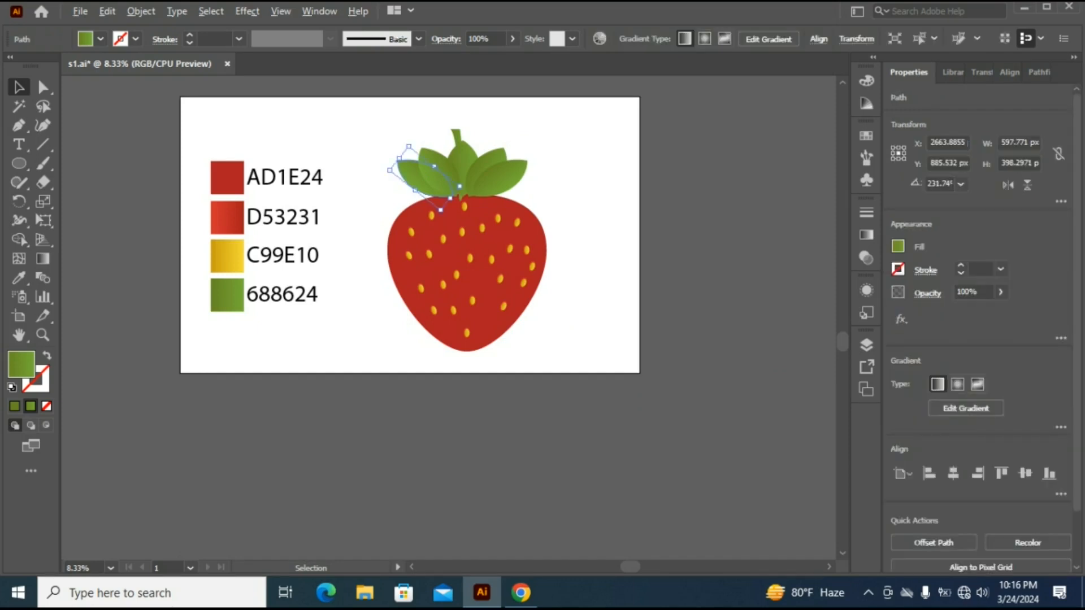
drag(425, 185, 425, 193)
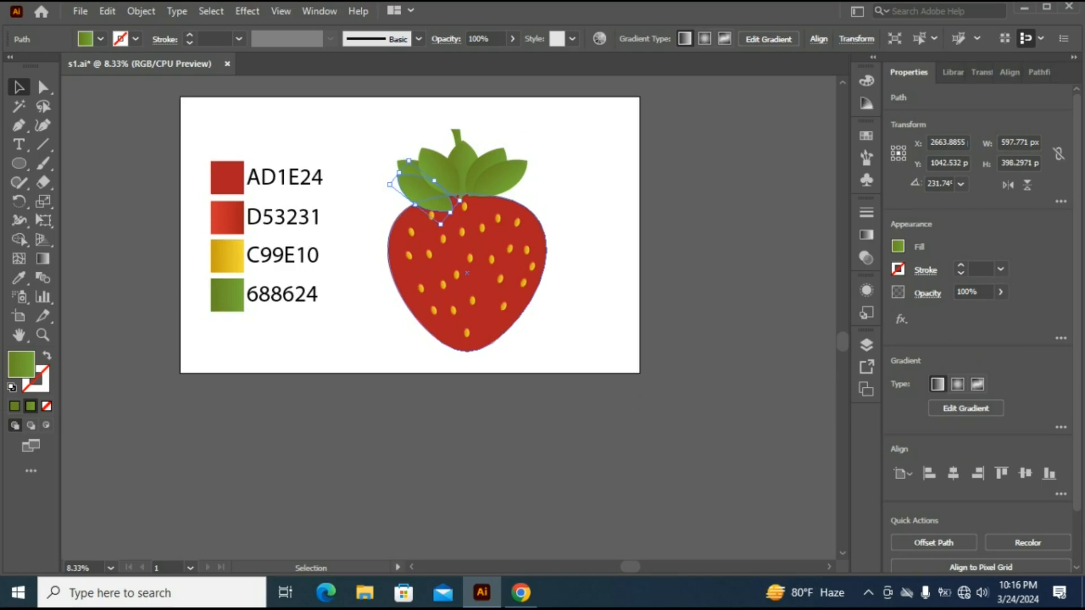
- Rotate the lowered left leaf to about 291° so its tip points outward and down over the strawberry's left shoulder
drag(447, 227, 422, 203)
key(ctrl+z)
click(364, 219)
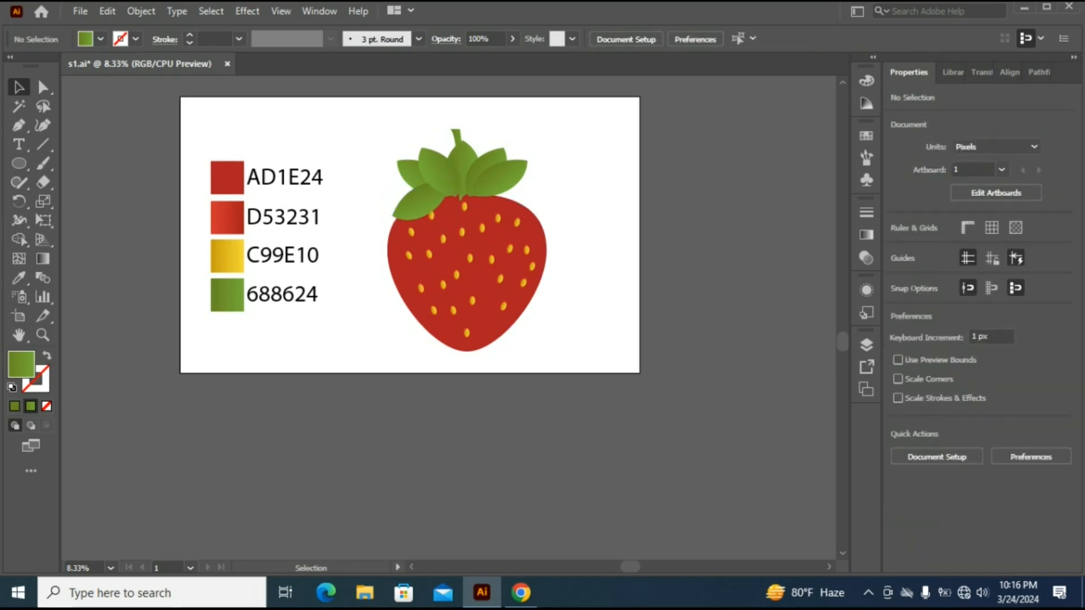
- Create a reflected copy of the lower left leaf and move it onto the strawberry's right shoulder
right_click(421, 203)
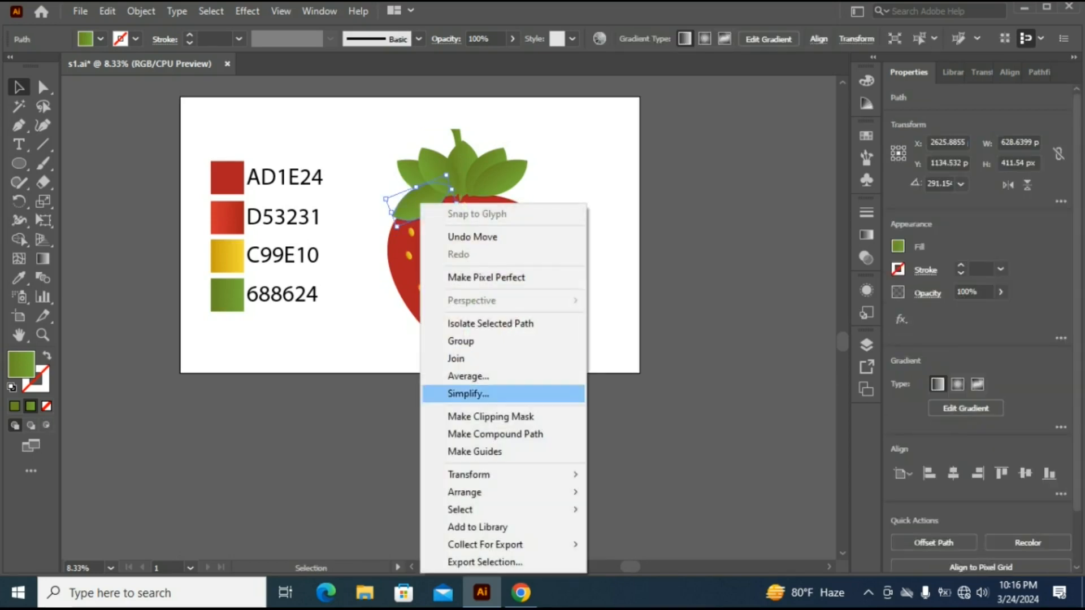
mouse_move(509, 475)
click(622, 392)
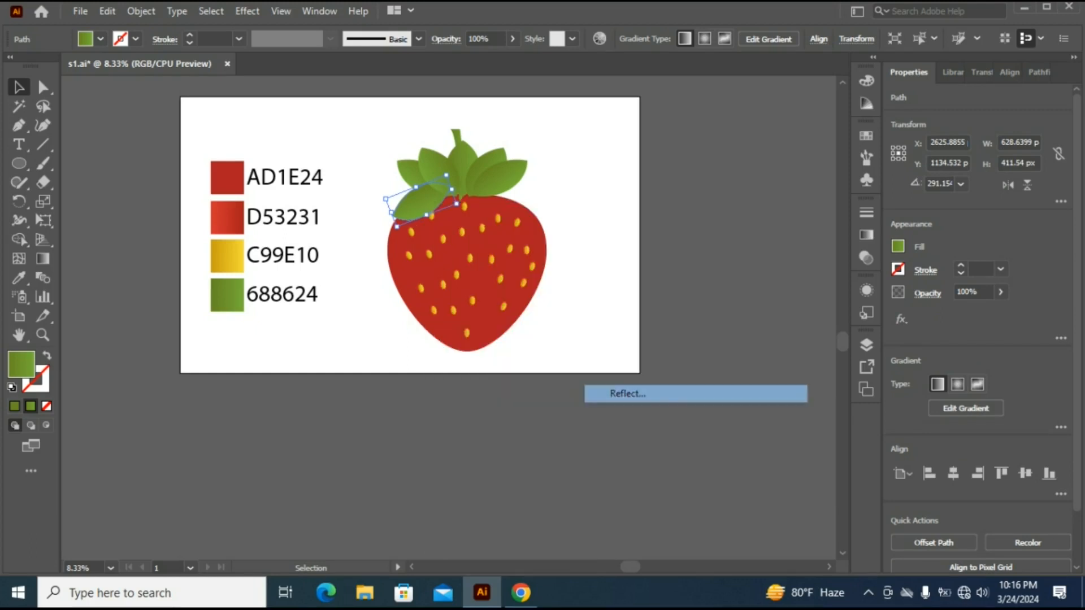
click(627, 404)
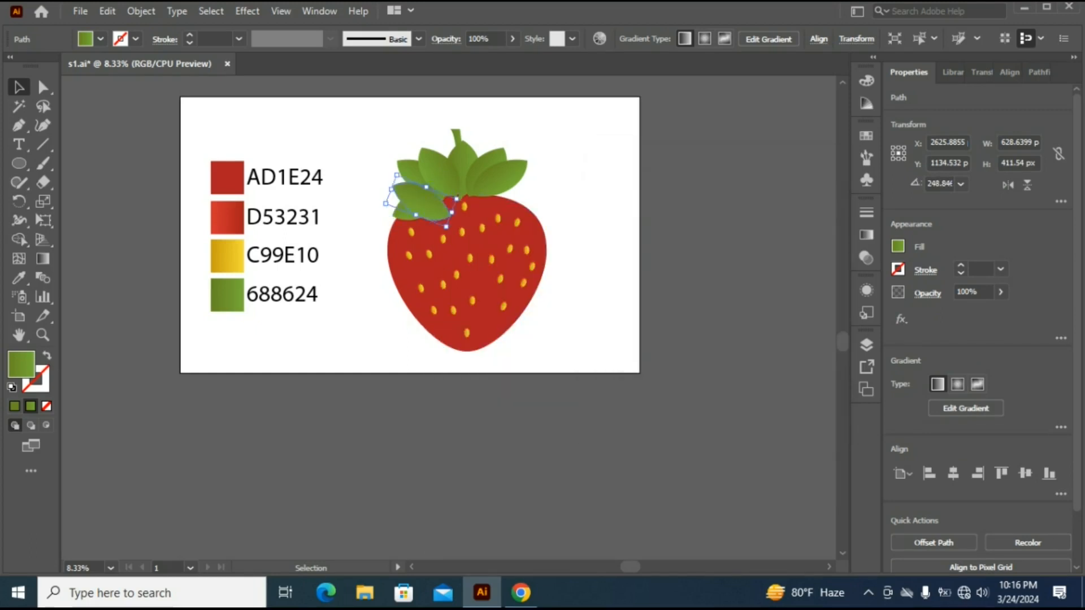
drag(458, 205, 496, 205)
click(583, 236)
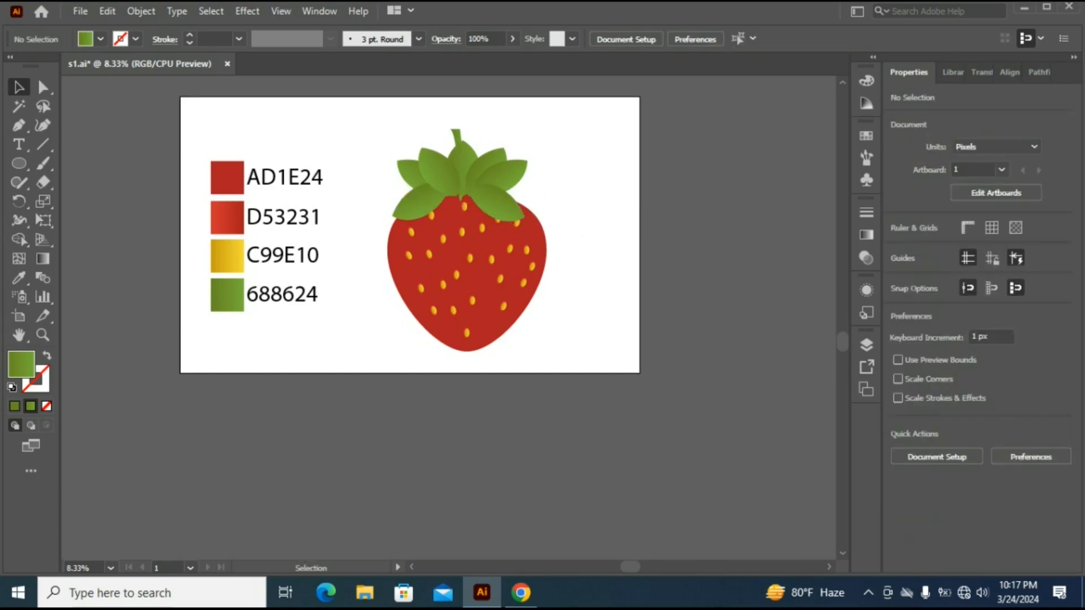
- Shift the mirrored lower right leaf slightly up and outward to balance the crown
click(498, 203)
click(583, 236)
drag(500, 204, 502, 201)
click(577, 220)
- Nudge the center leaf of the crown slightly down toward the strawberry's body
click(473, 162)
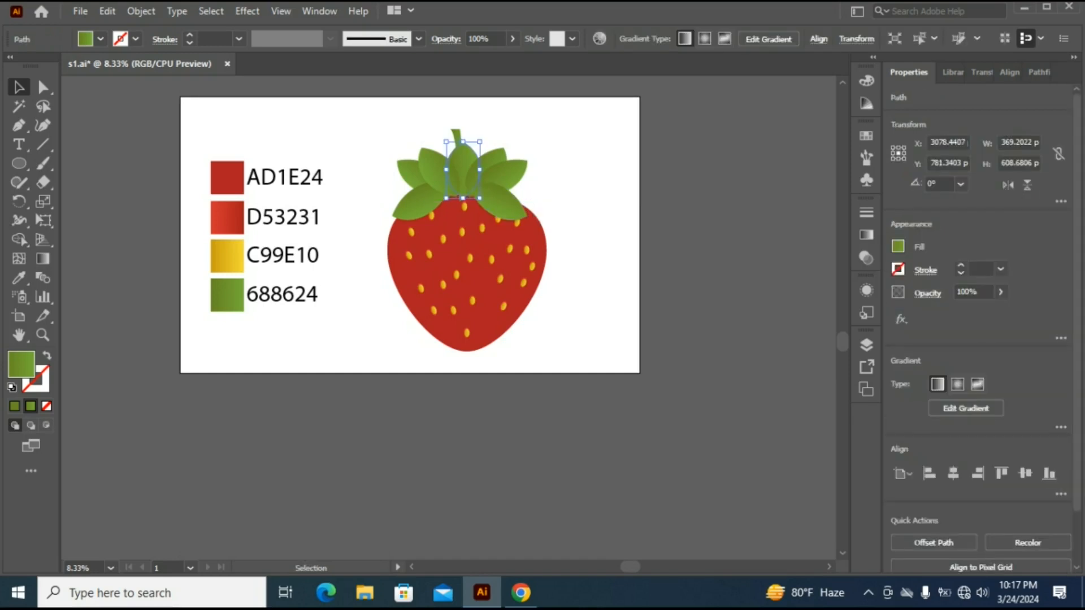
key(shift+Down)
key(shift+Down)
key(shift+Down)
click(580, 226)
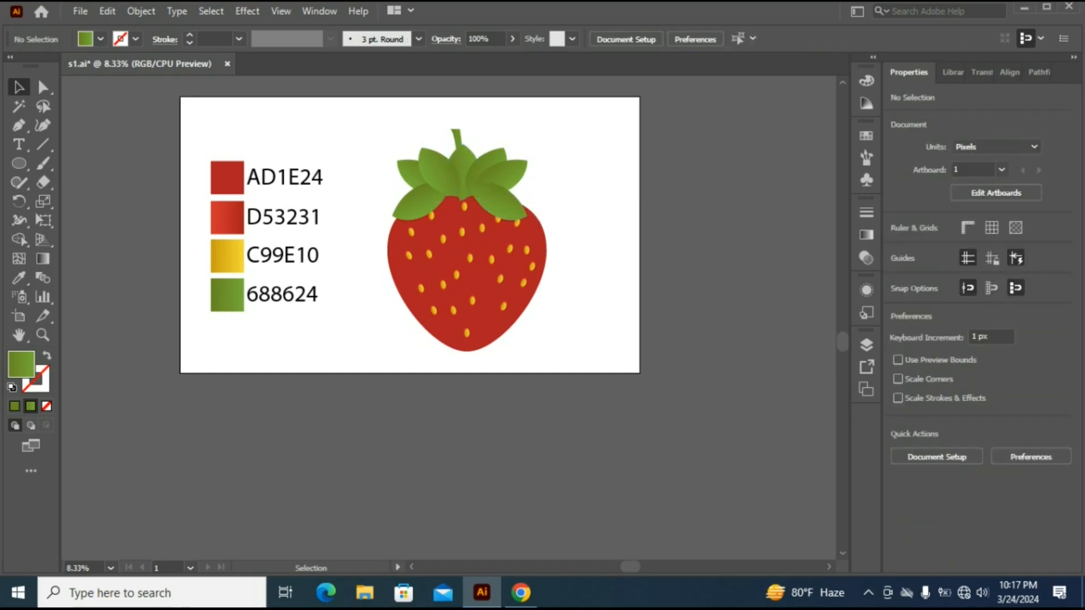
- Raise the stem slightly so more of it extends above the center leaf
click(457, 138)
click(579, 186)
click(459, 135)
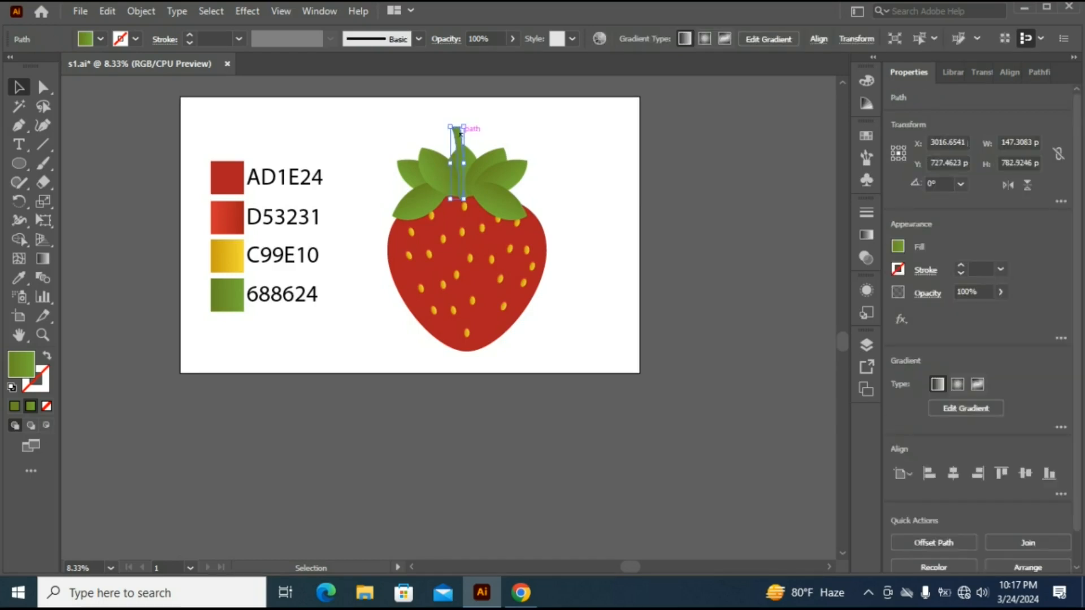
- Group the strawberry's body, seeds, leaves and stem into one object
drag(368, 119, 593, 359)
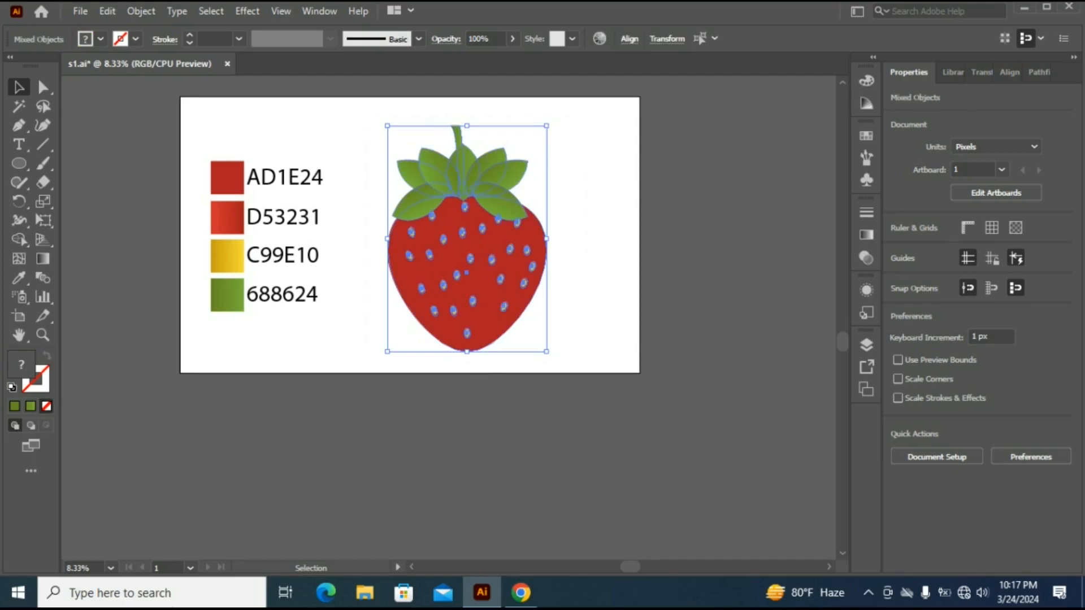
key(a)
key(ctrl+g)
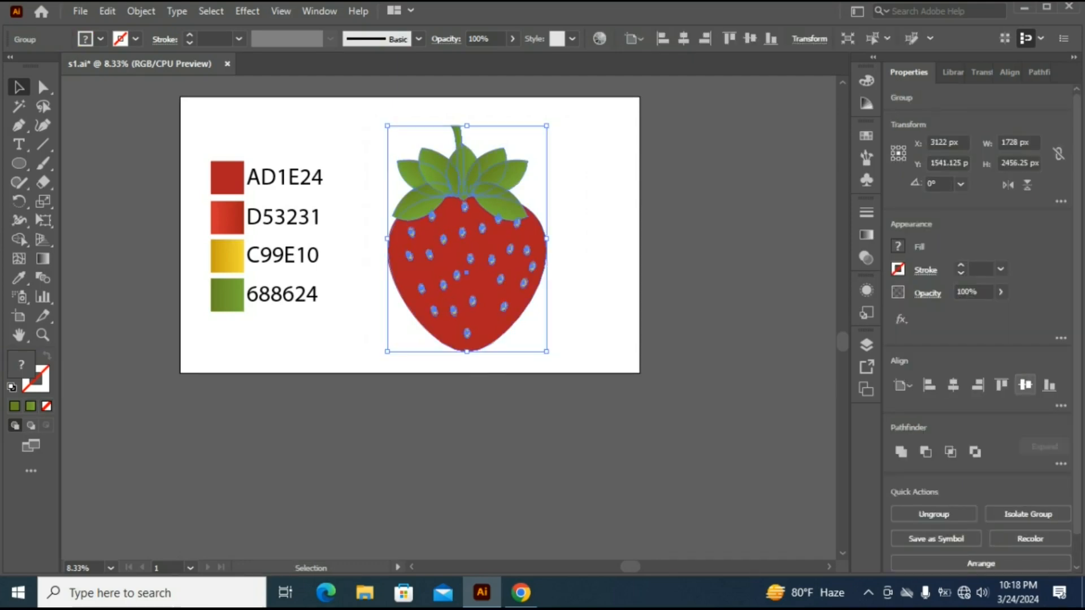
- Delete the four color swatches together with their hex code labels
drag(195, 141, 344, 331)
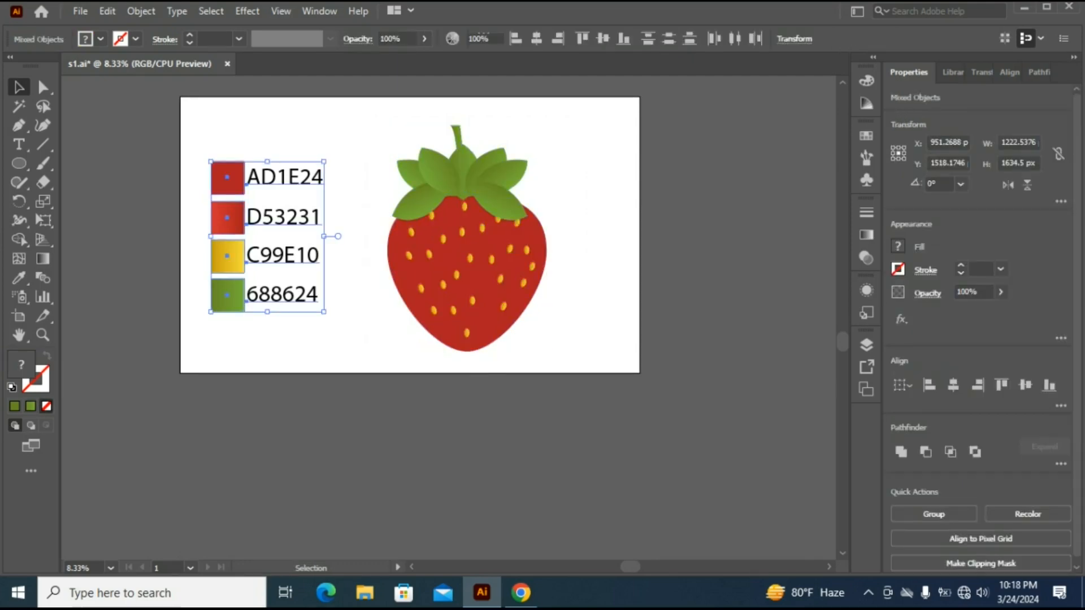
key(Delete)
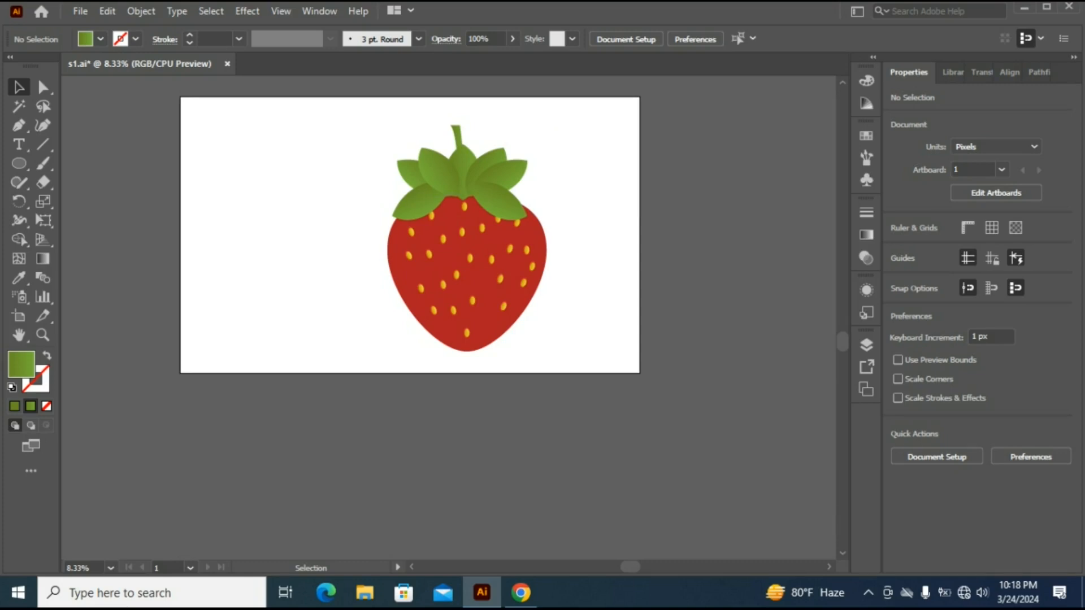
- Center the strawberry group horizontally and vertically on the artboard
drag(375, 114, 588, 377)
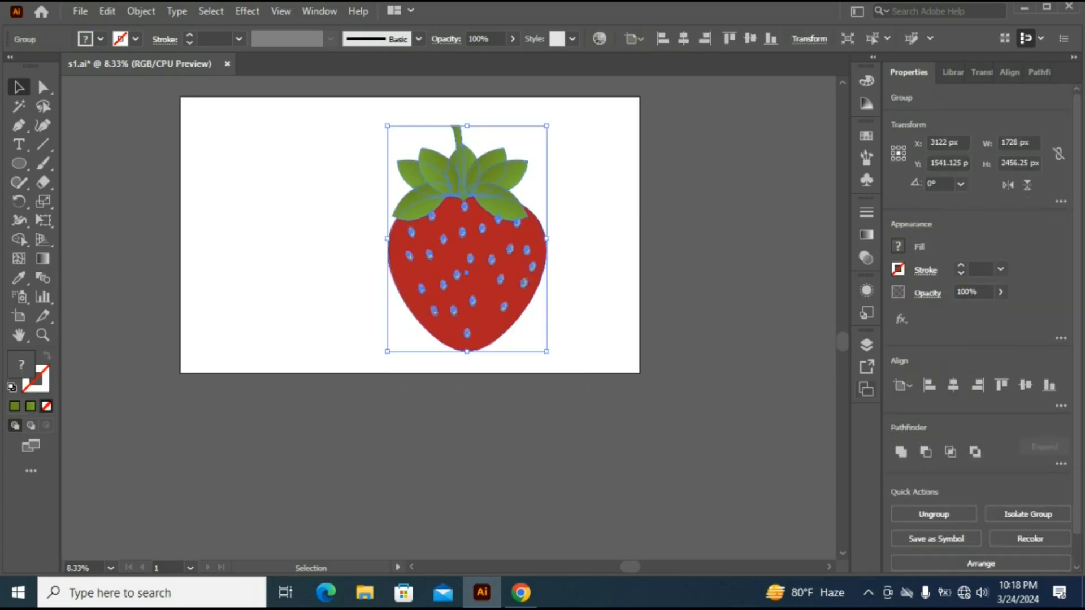
click(953, 385)
click(1025, 384)
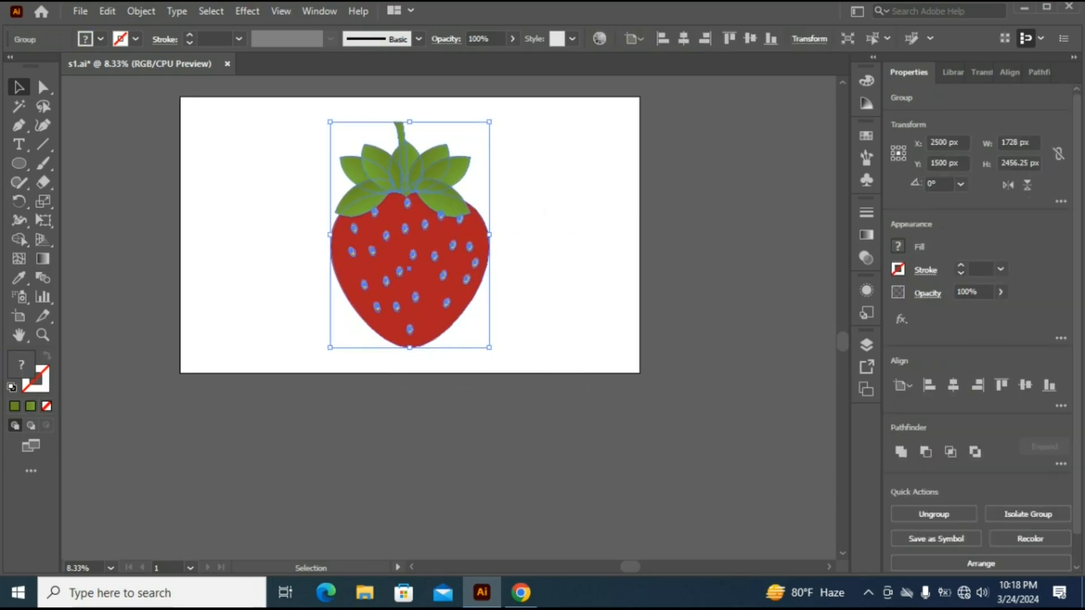